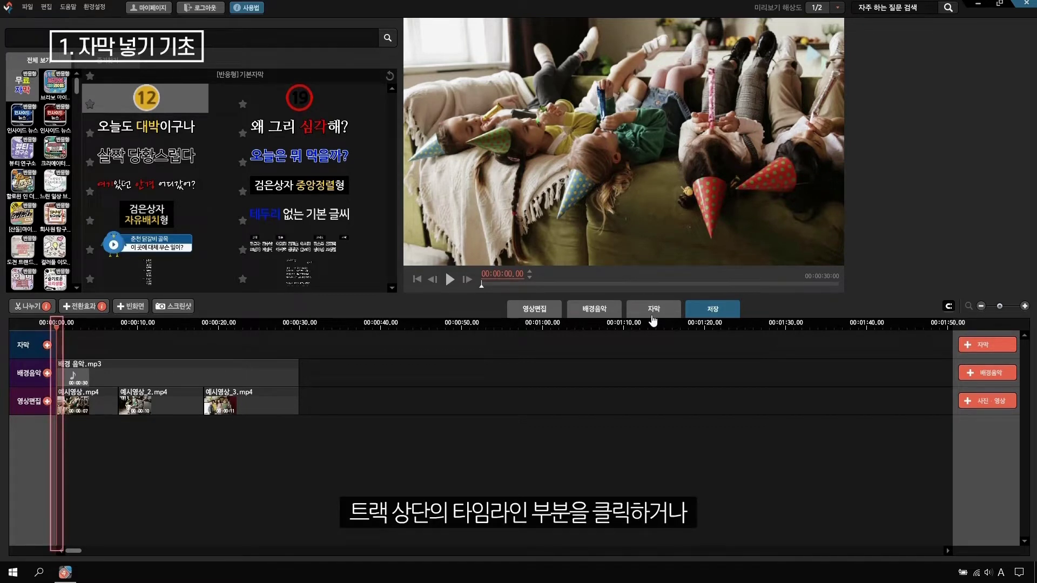
Place the playhead at 00:00:01.26 on the timeline, moving it one second forward and one second back
click(73, 329)
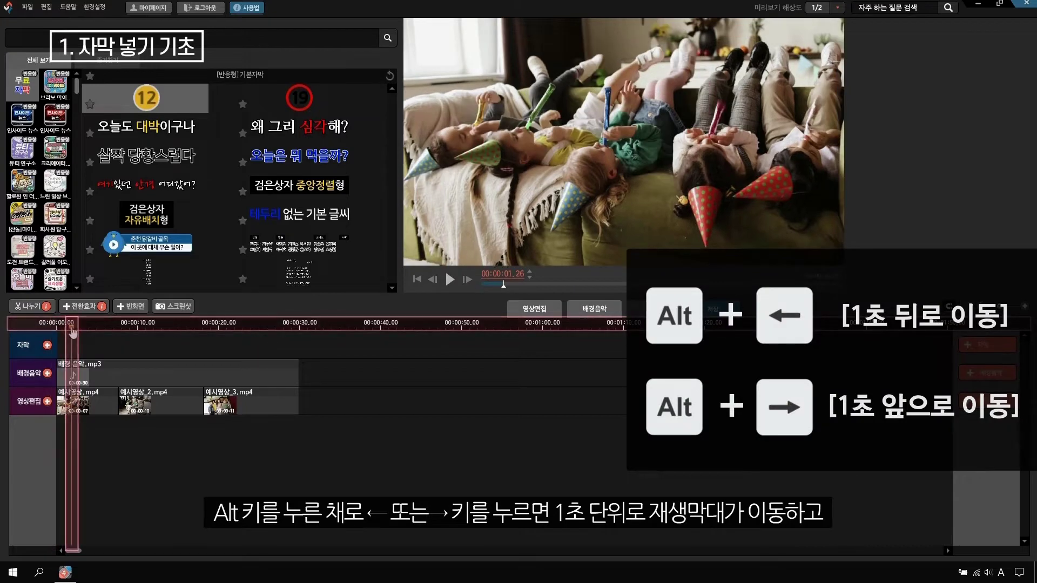
key(alt+Right)
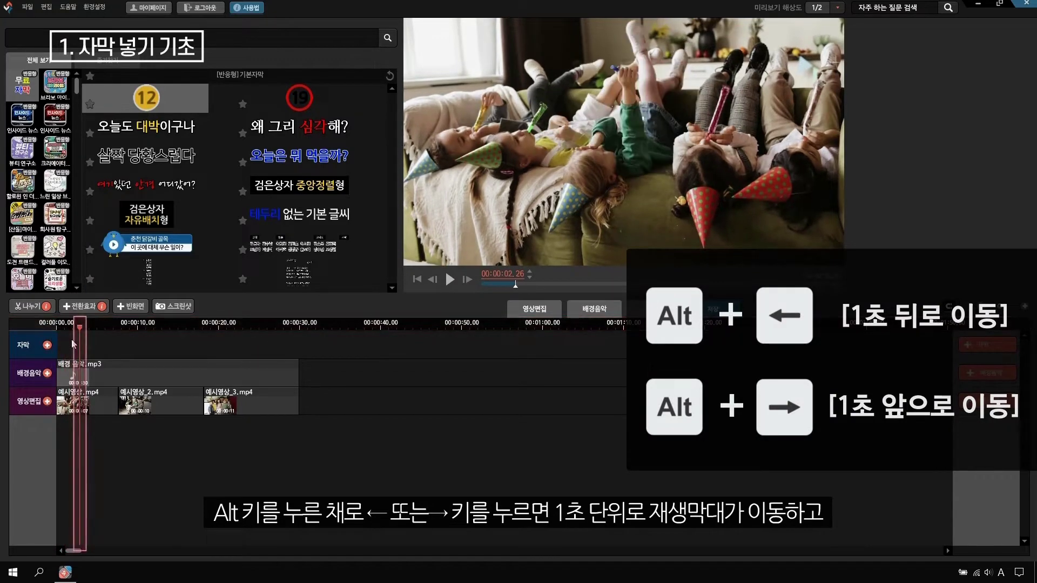
key(alt+Left)
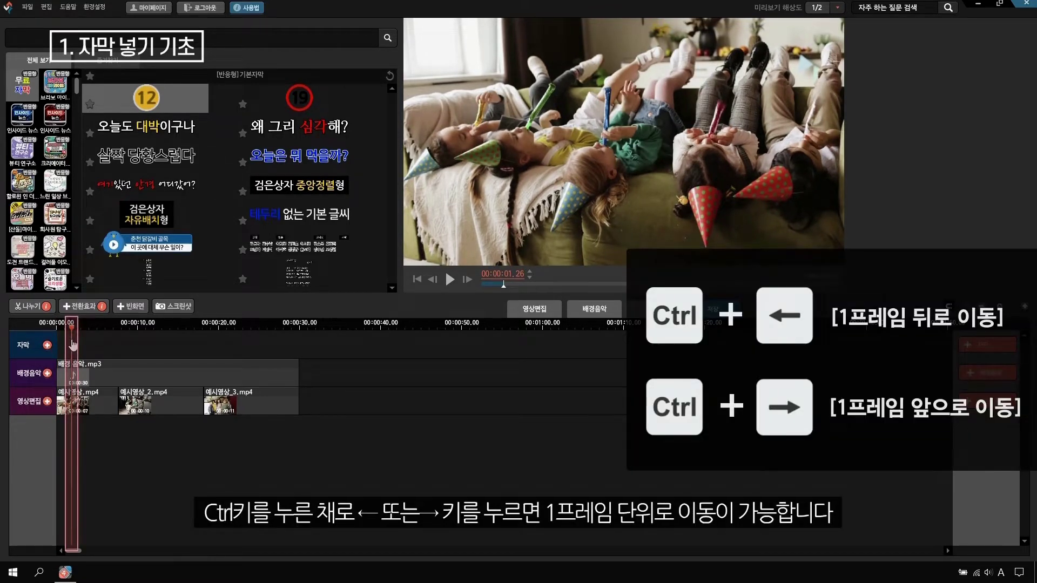
Move the playhead frame by frame, forward to 00:00:02.09 and back to 00:00:01.17
key(ctrl+Right)
key(ctrl+Right)
key(ctrl+Right)
key(ctrl+Right)
key(ctrl+Right)
key(ctrl+Right)
key(ctrl+Right)
key(ctrl+Right)
key(ctrl+Right)
key(ctrl+Right)
key(ctrl+Right)
key(ctrl+Right)
key(ctrl+Right)
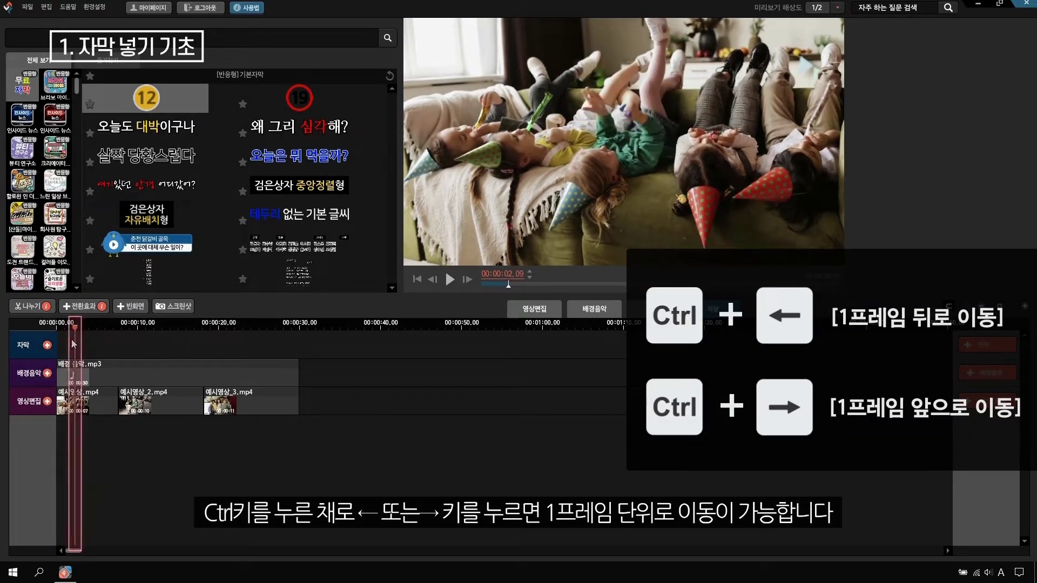
key(ctrl+Left)
key(ctrl+Left)
key(ctrl+Left)
key(ctrl+Left)
key(ctrl+Left)
key(ctrl+Left)
key(ctrl+Left)
key(ctrl+Left)
key(ctrl+Left)
key(ctrl+Left)
key(ctrl+Left)
key(ctrl+Left)
key(ctrl+Left)
key(ctrl+Left)
key(ctrl+Left)
key(ctrl+Left)
key(ctrl+Left)
key(ctrl+Left)
key(ctrl+Left)
key(ctrl+Left)
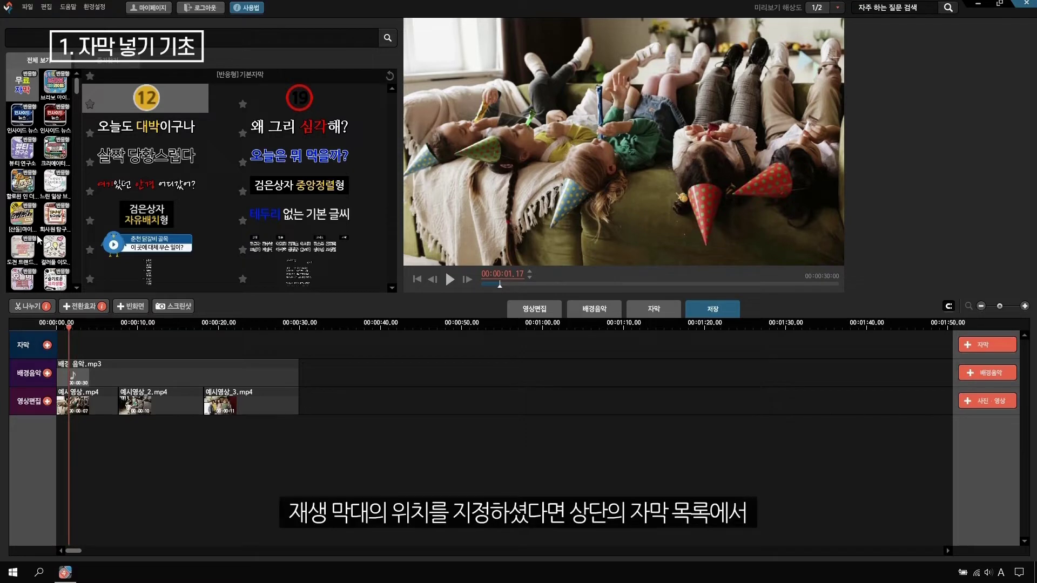
Insert the caption "우리 아가들 이제 꿈나라로 갈 시간이에요" from the [산돌] 리틀 베이비 template set at the playhead
scroll(37, 234, down, 10)
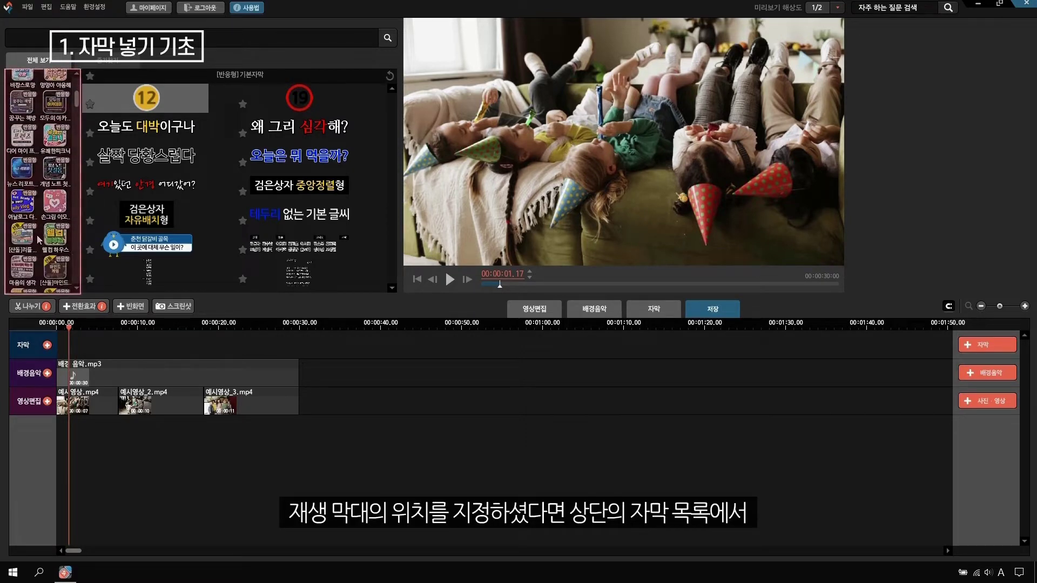
click(37, 234)
mouse_move(161, 221)
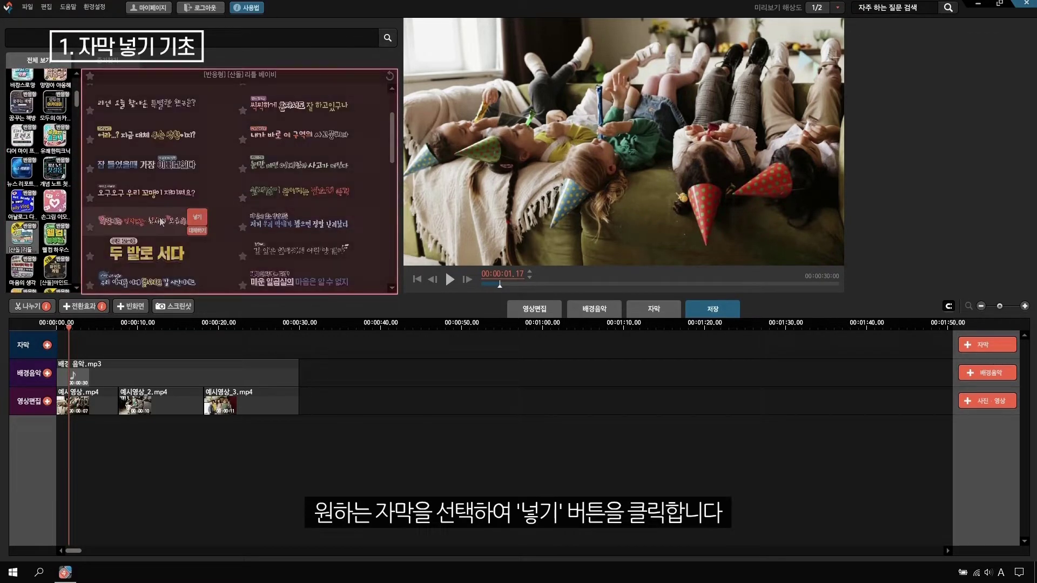
scroll(161, 222, down, 2)
click(199, 212)
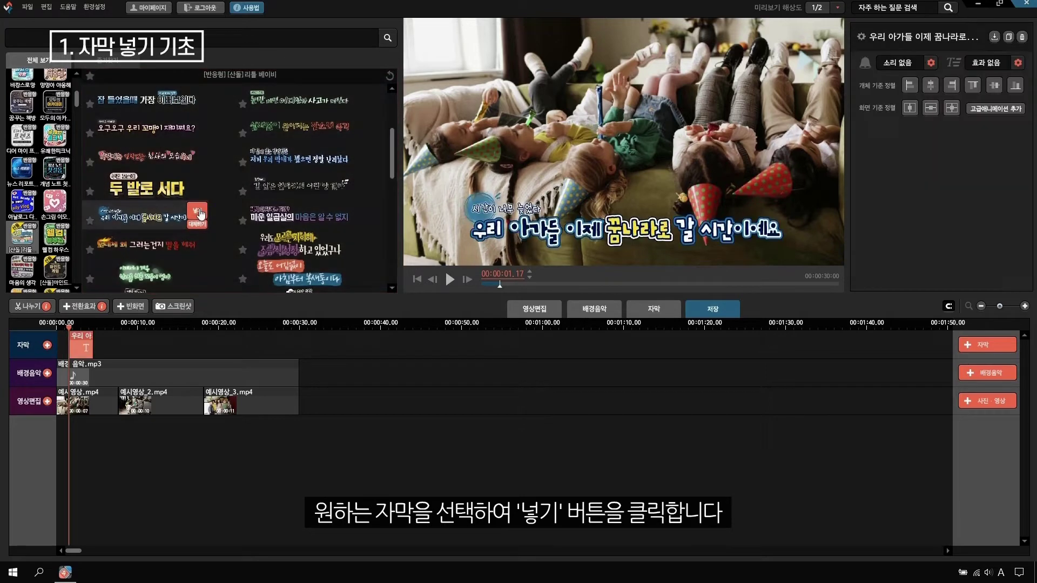
Change the caption's small line to "잠까지 설치며" and its main line to "손꼽아 기다리던 … 생일 파티", including the child's name
click(511, 210)
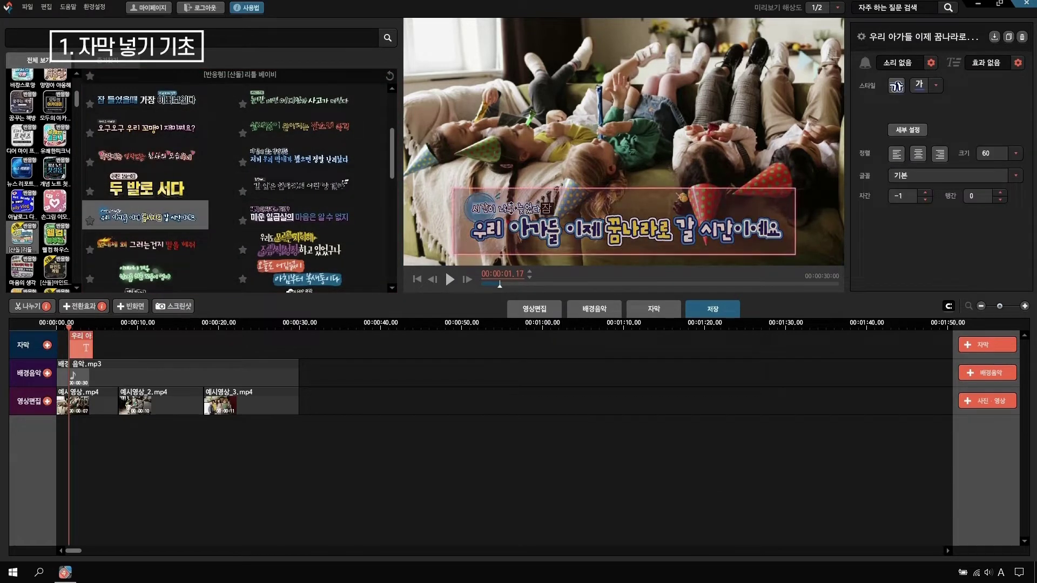
double_click(539, 243)
text(손)
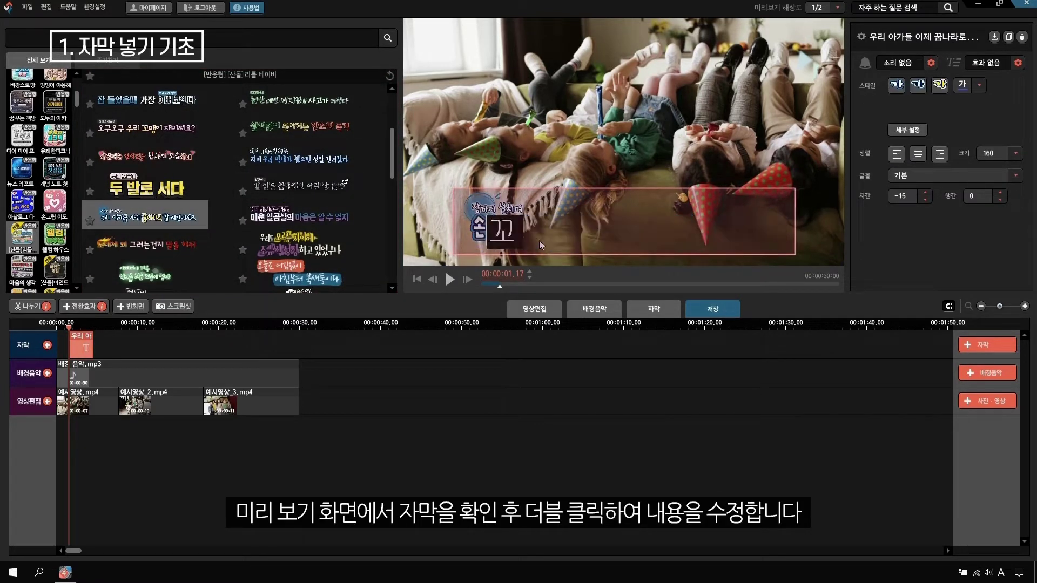
text(꼽아 기다리던 마이클의 생일 파)
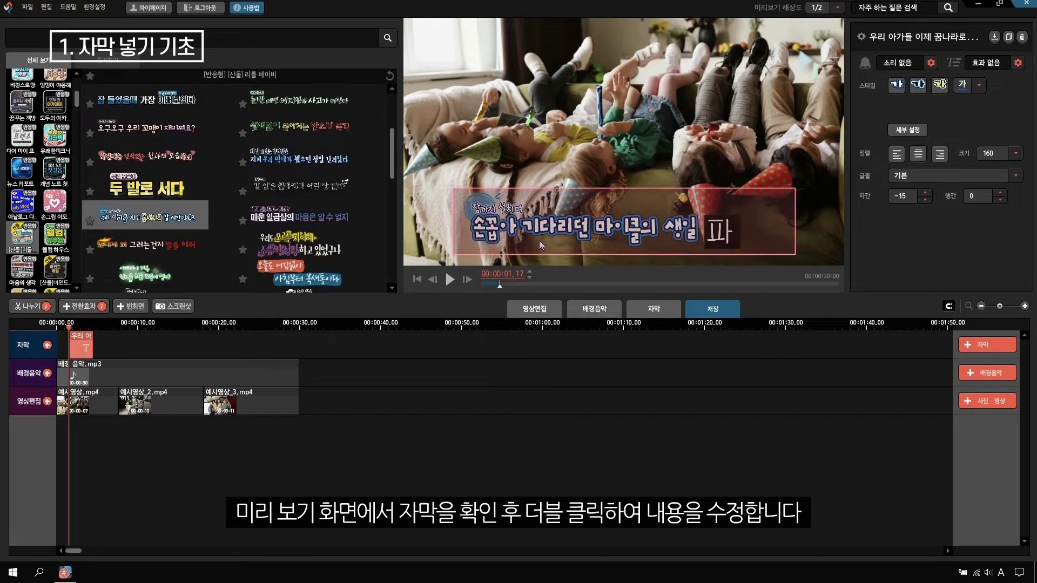
text(티)
Apply the yellow preset text style to the child's name and "생일" in the caption's main line
click(546, 229)
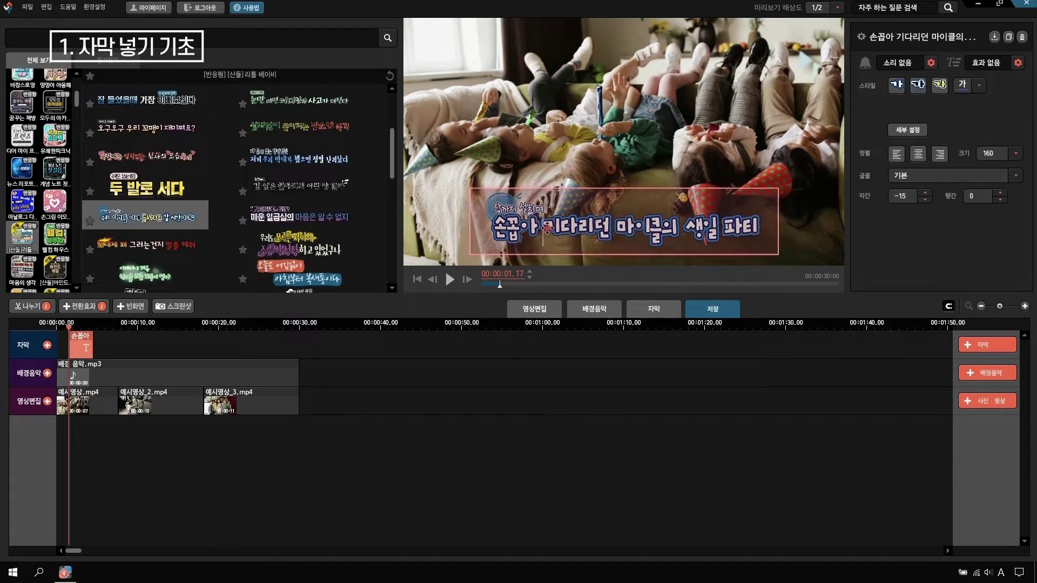
drag(546, 229, 611, 231)
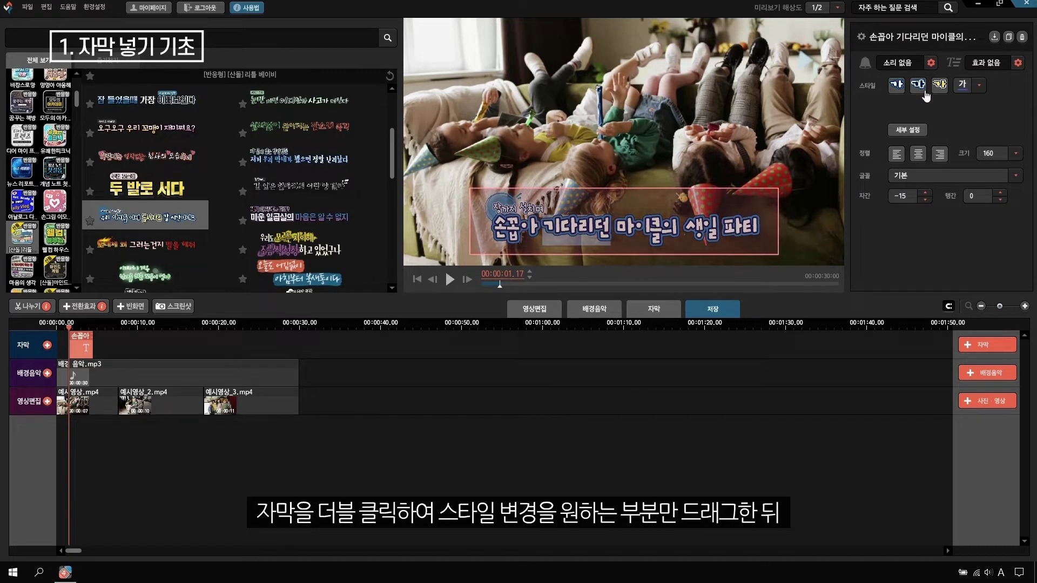
click(614, 231)
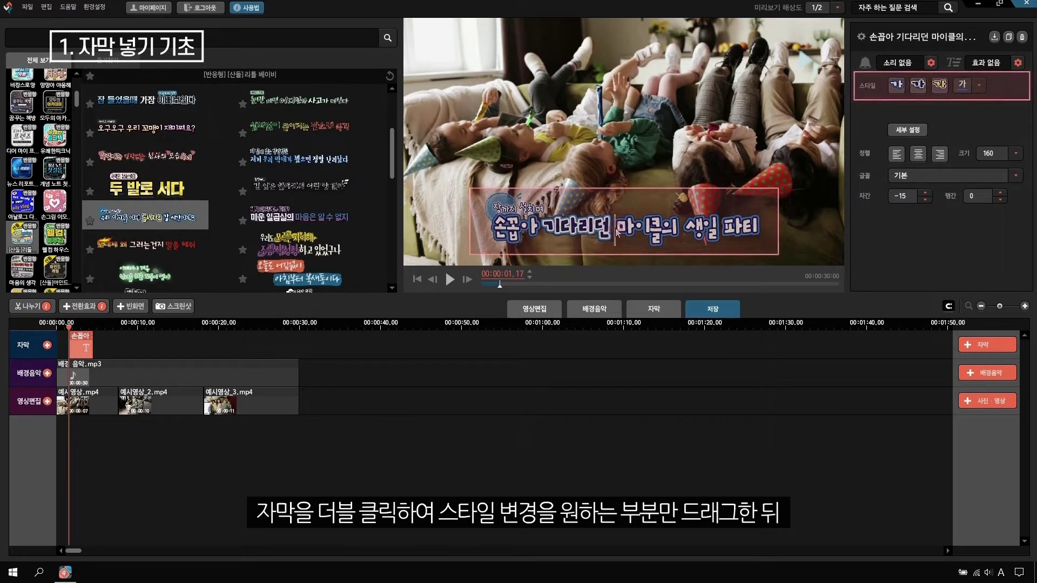
drag(615, 231, 719, 231)
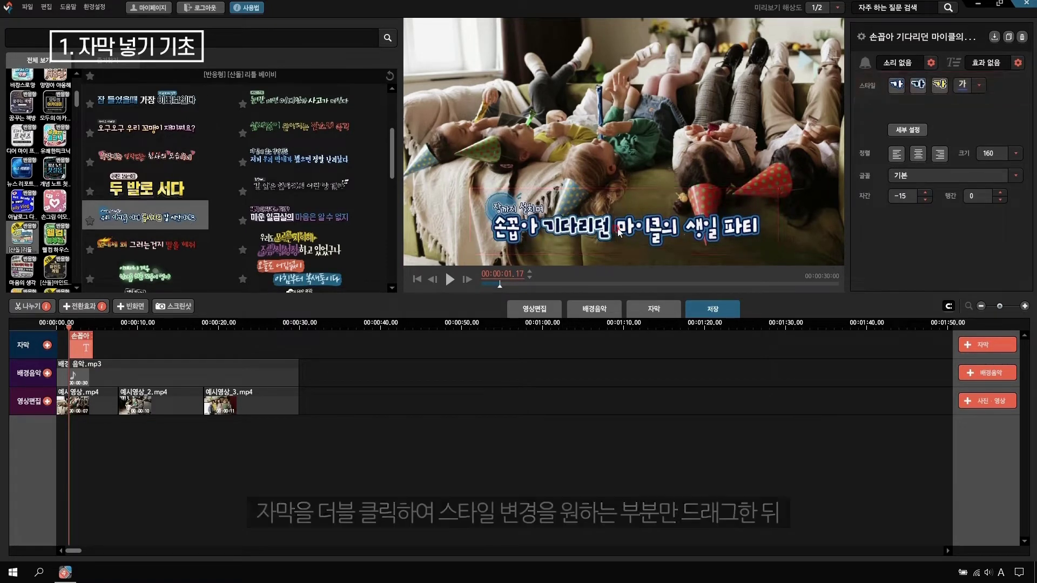
click(939, 84)
click(734, 235)
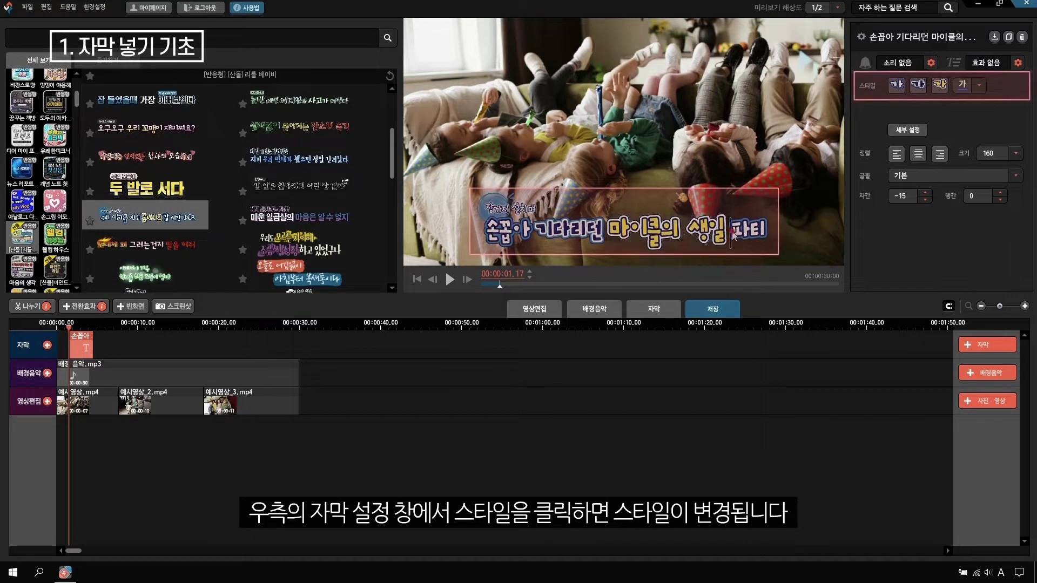
click(719, 170)
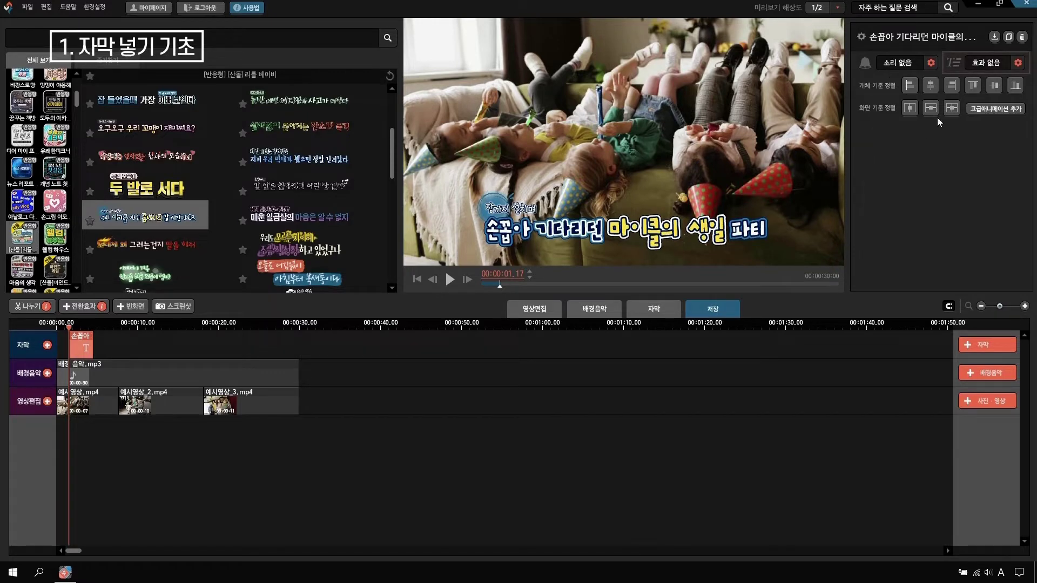
Give the caption the start animation 세로로 탄력있게 크기변화 from the 강조 애니메이션 group and play it in the preview
click(1018, 66)
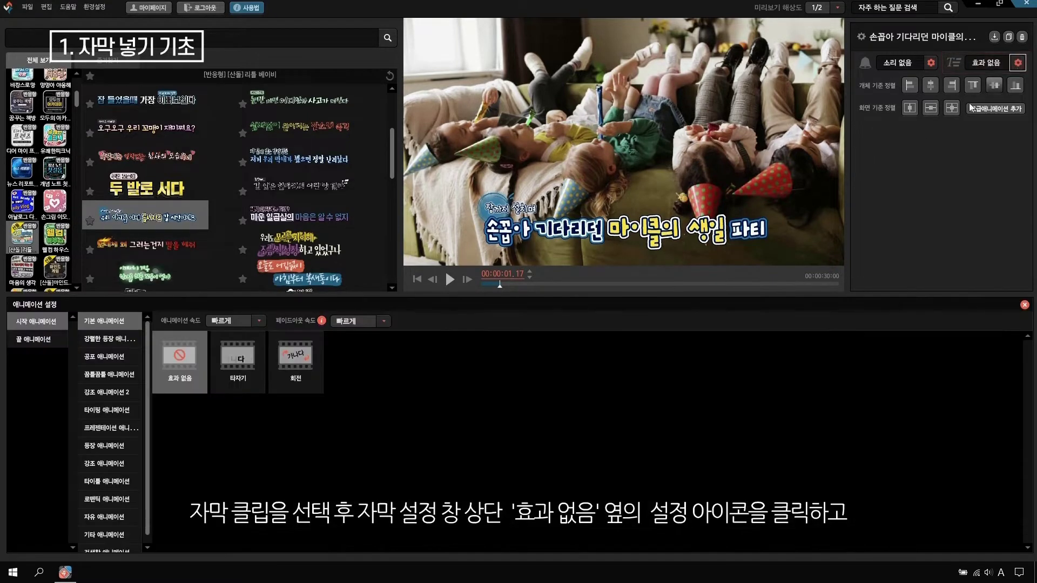
scroll(122, 491, down, 1)
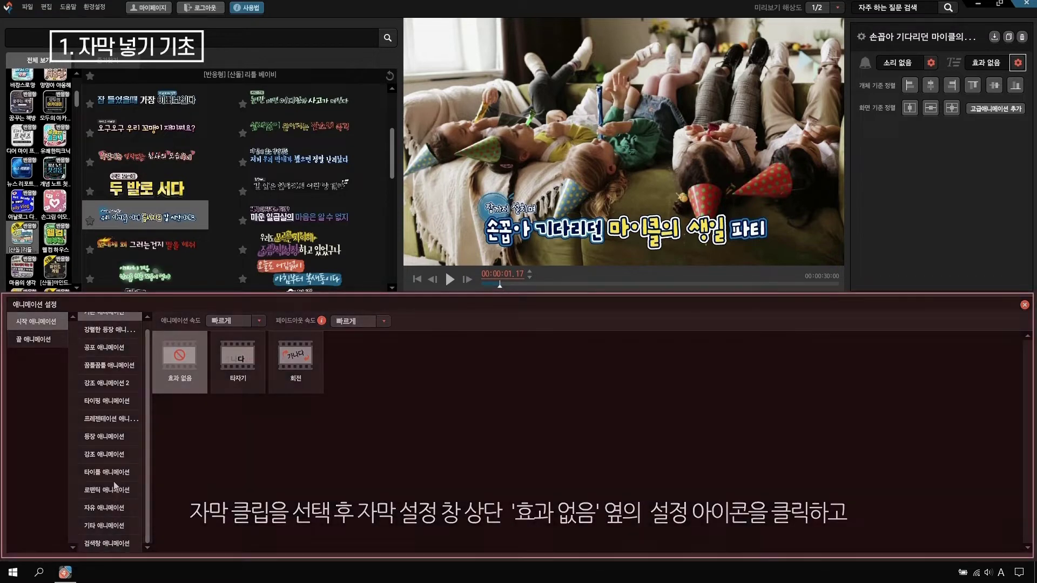
click(111, 455)
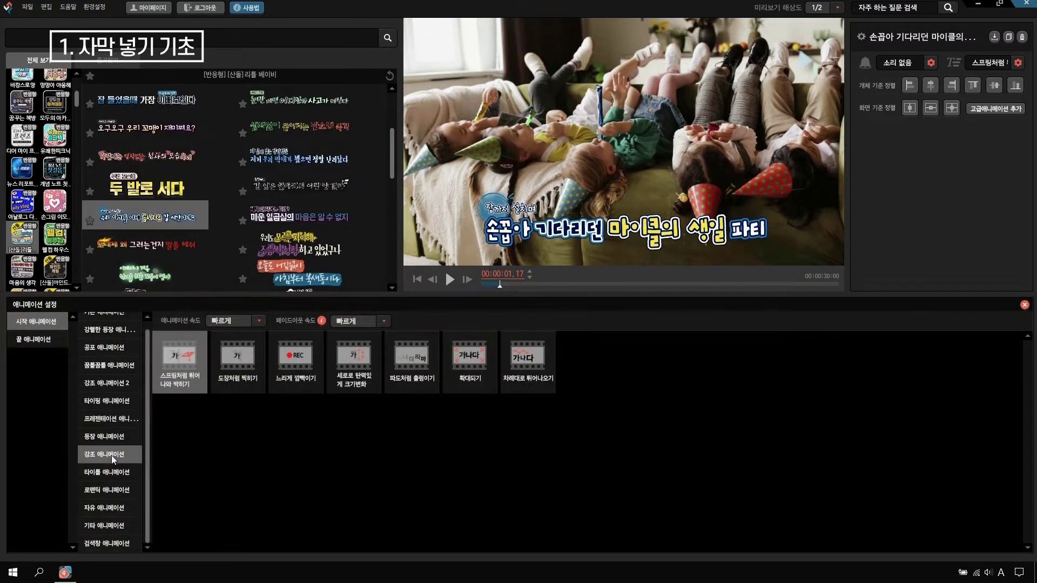
click(350, 376)
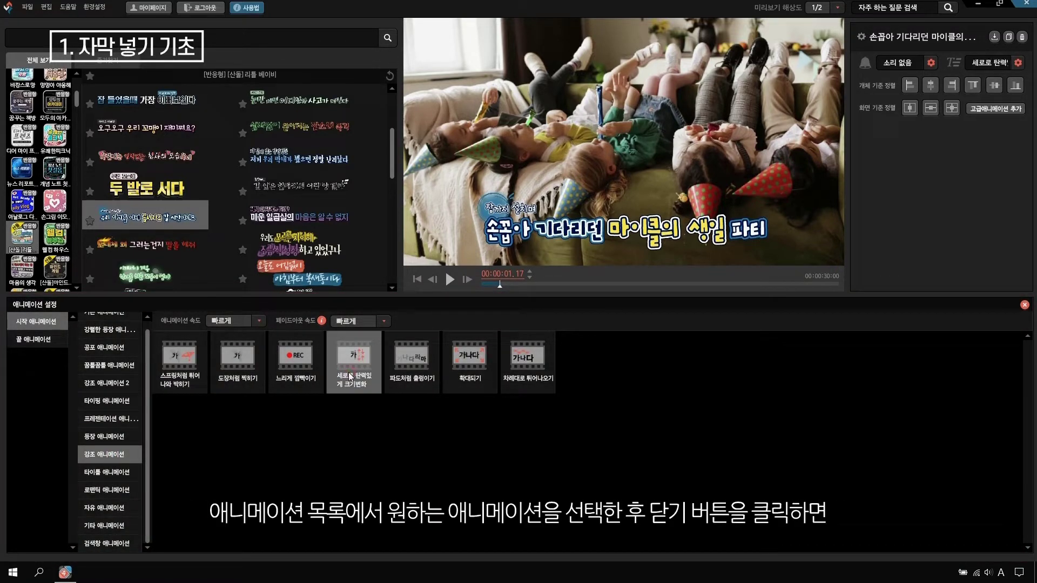
click(1024, 305)
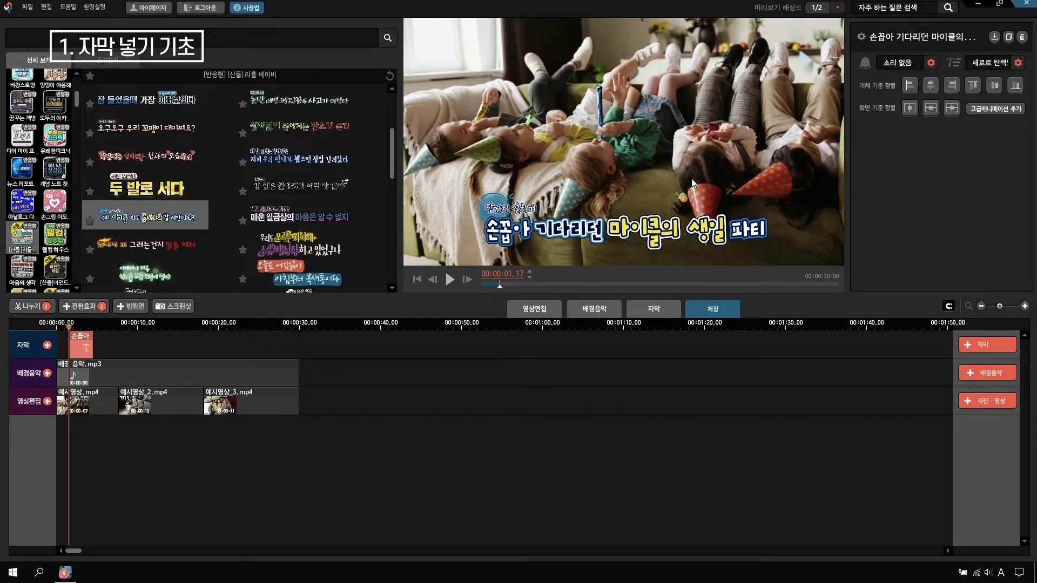
key(space)
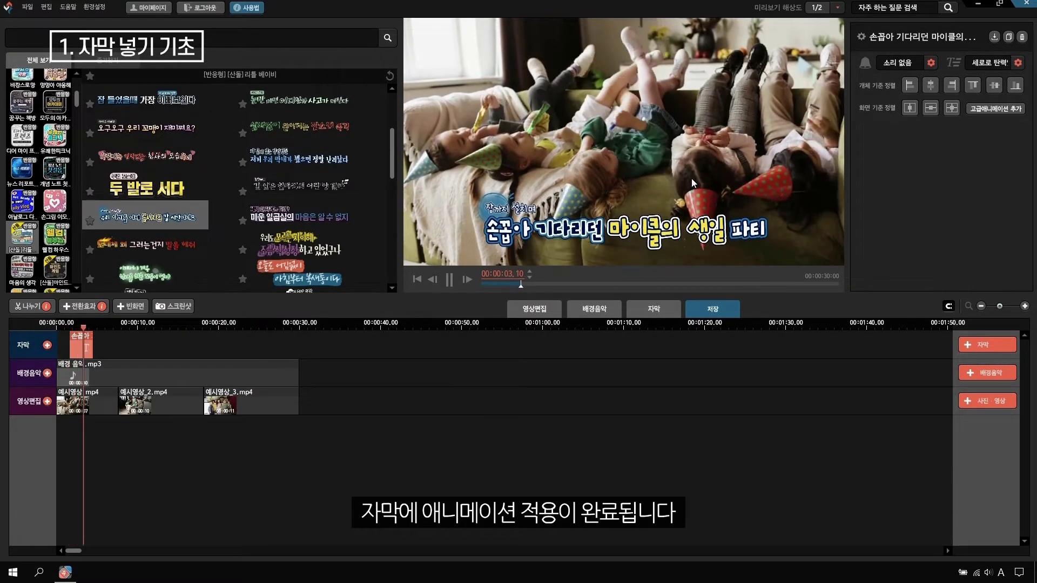
key(space)
Adjust the caption clip's end time by resizing the end of the clip on the caption track
click(1025, 307)
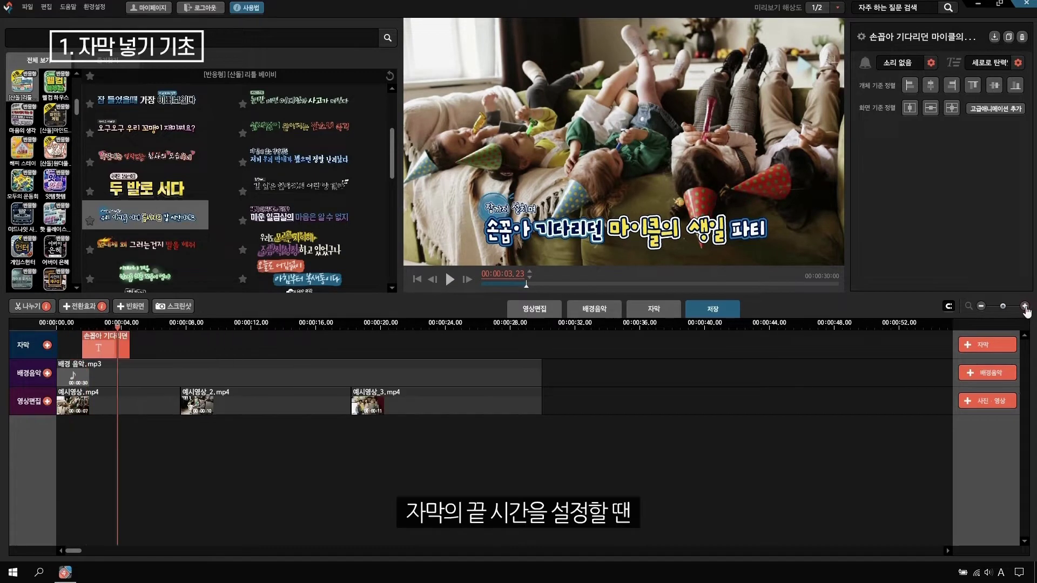
click(1025, 307)
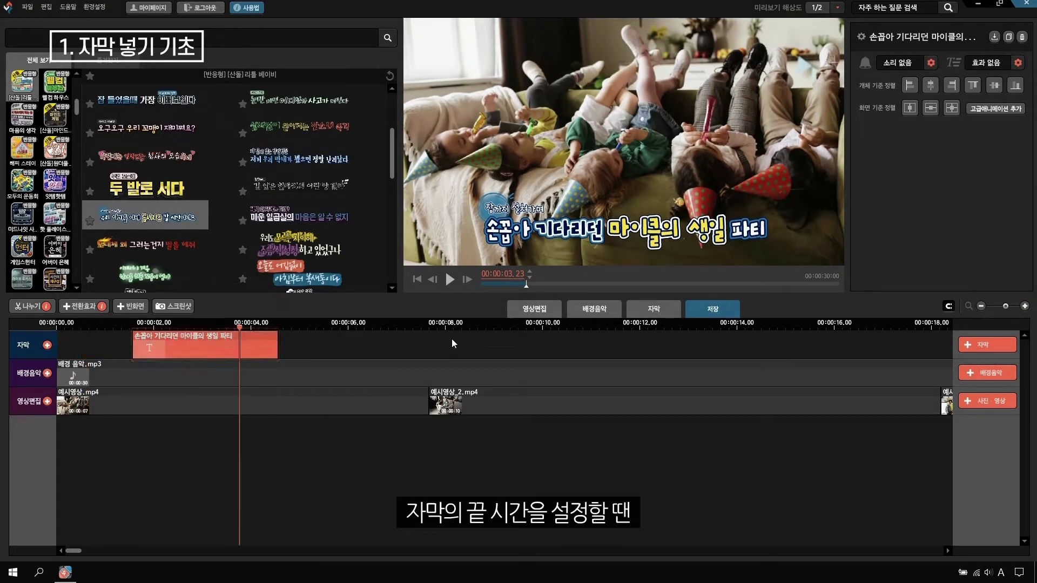
click(279, 351)
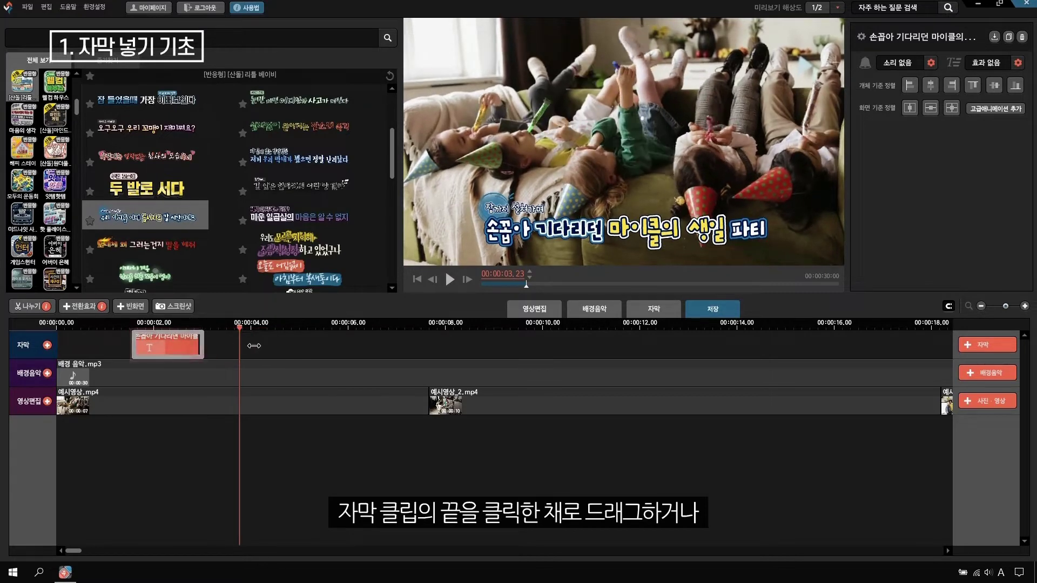
drag(278, 343, 289, 343)
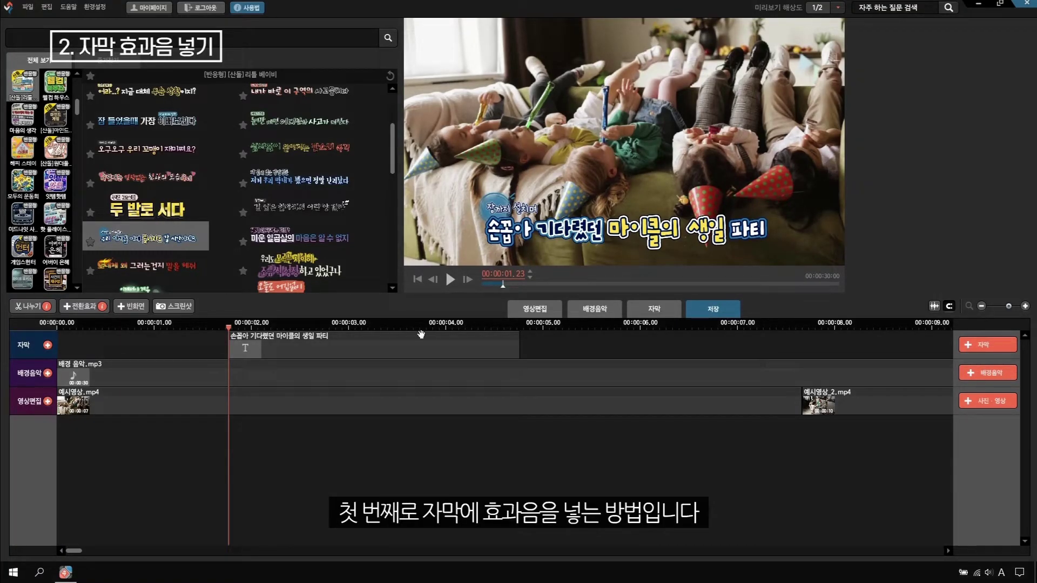
Give the caption clip the start sound effect 딩동 from the 버튼, 알림음 category
click(409, 352)
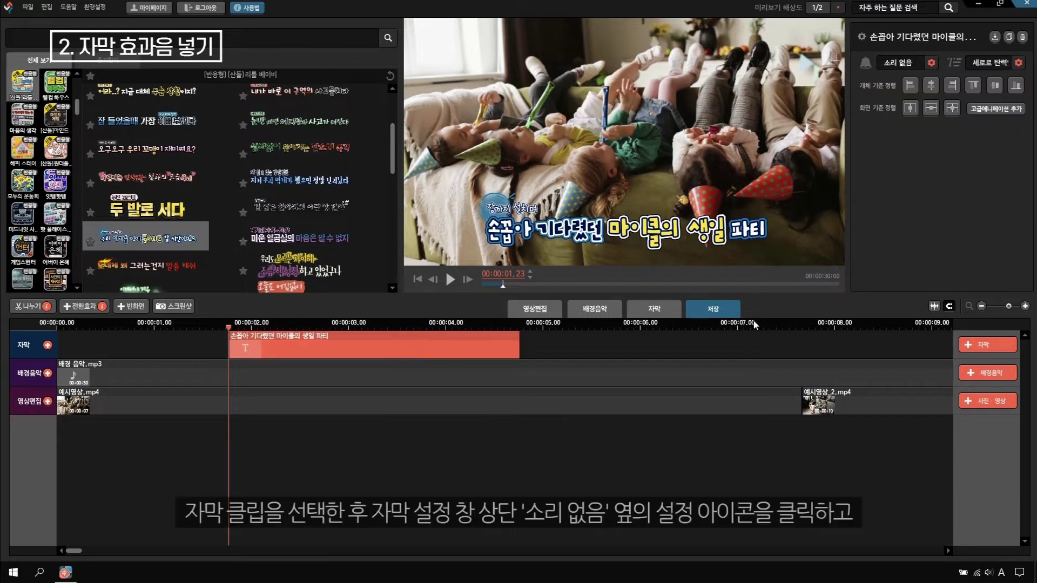
click(931, 71)
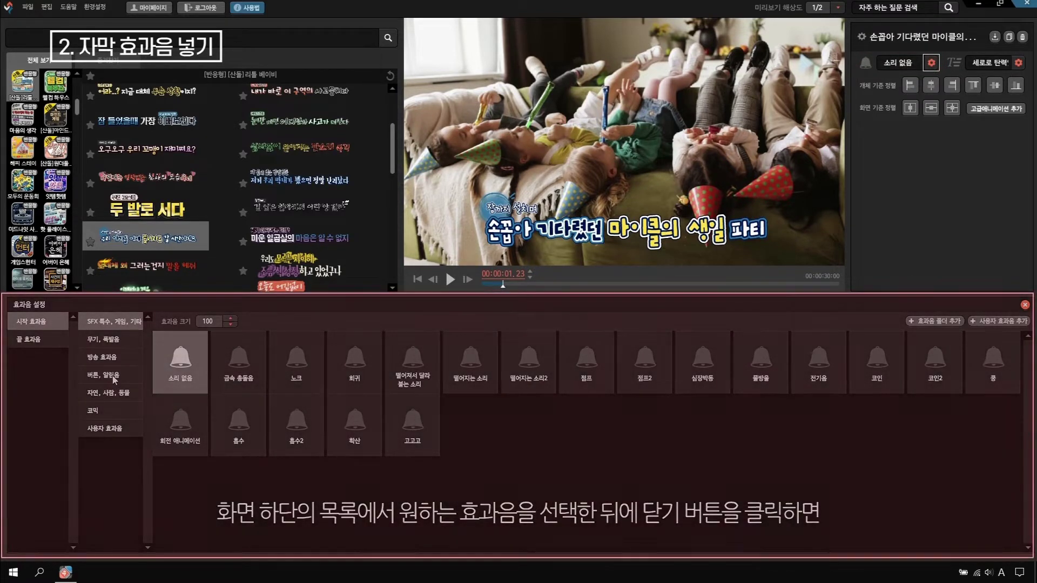
click(114, 378)
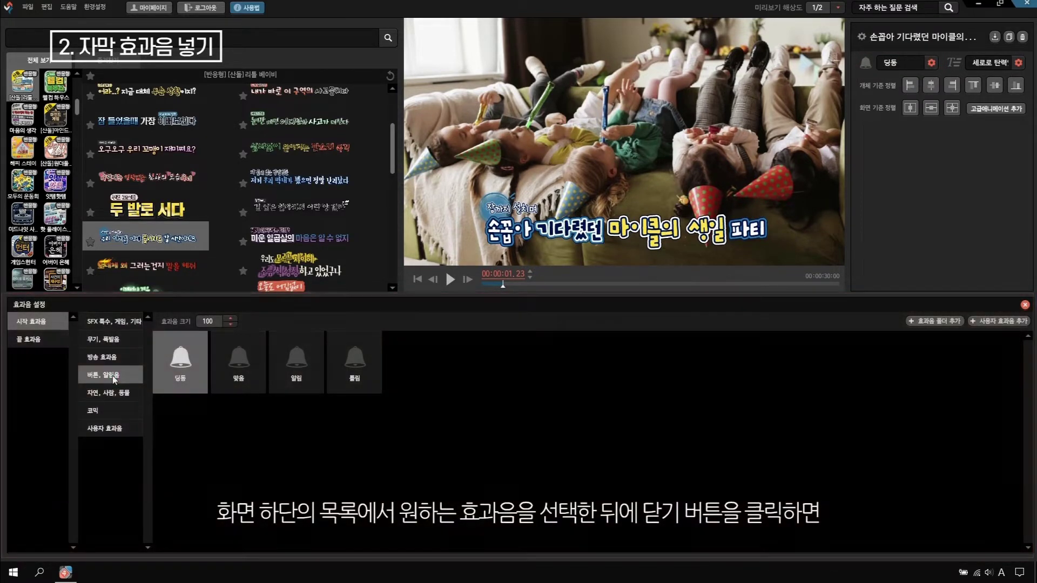
click(239, 367)
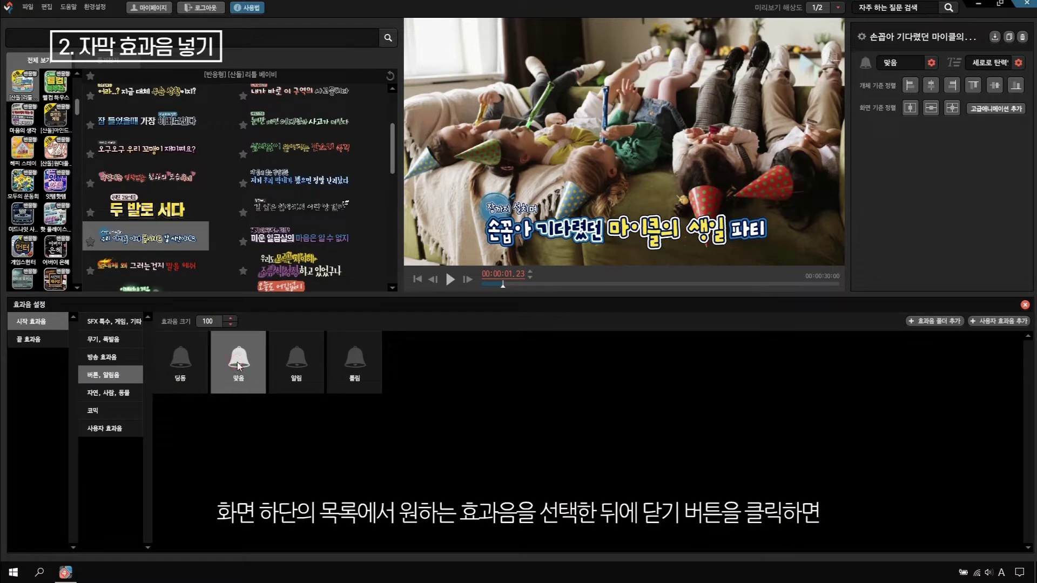
click(180, 375)
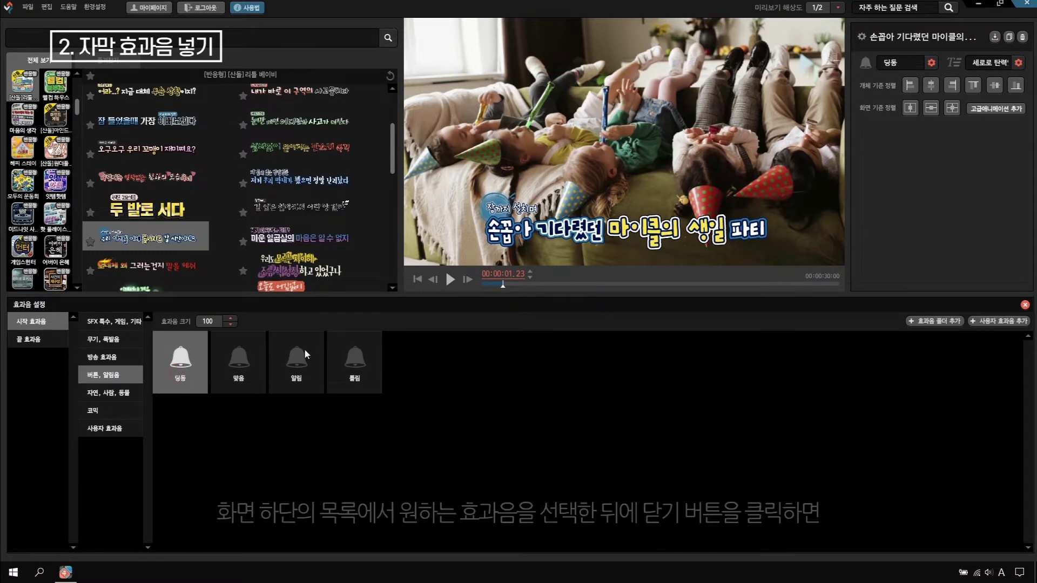
click(1024, 305)
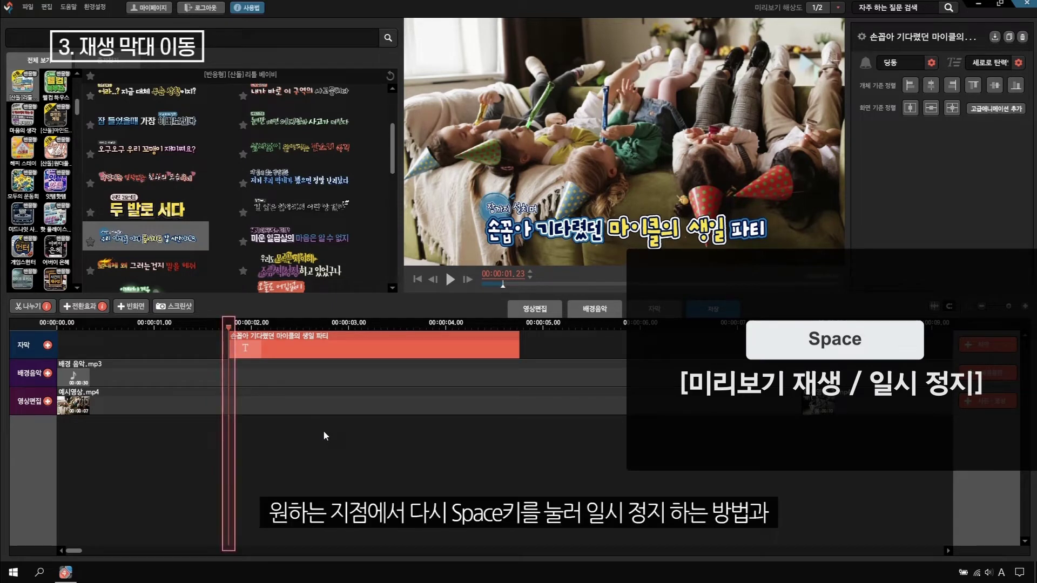
Play the preview from the caption's start and pause the playhead at 00:00:03.10
key(space)
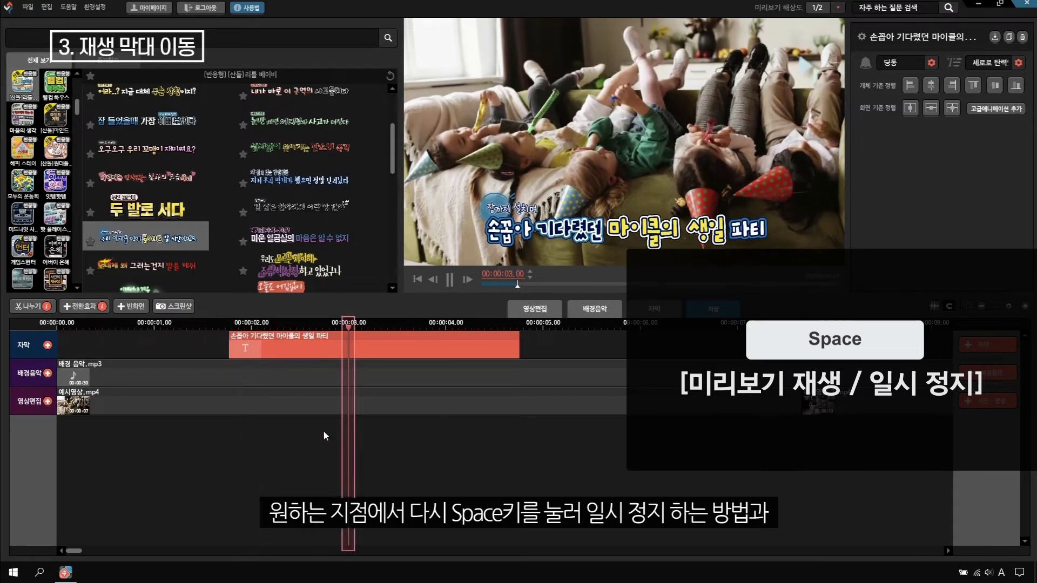
key(space)
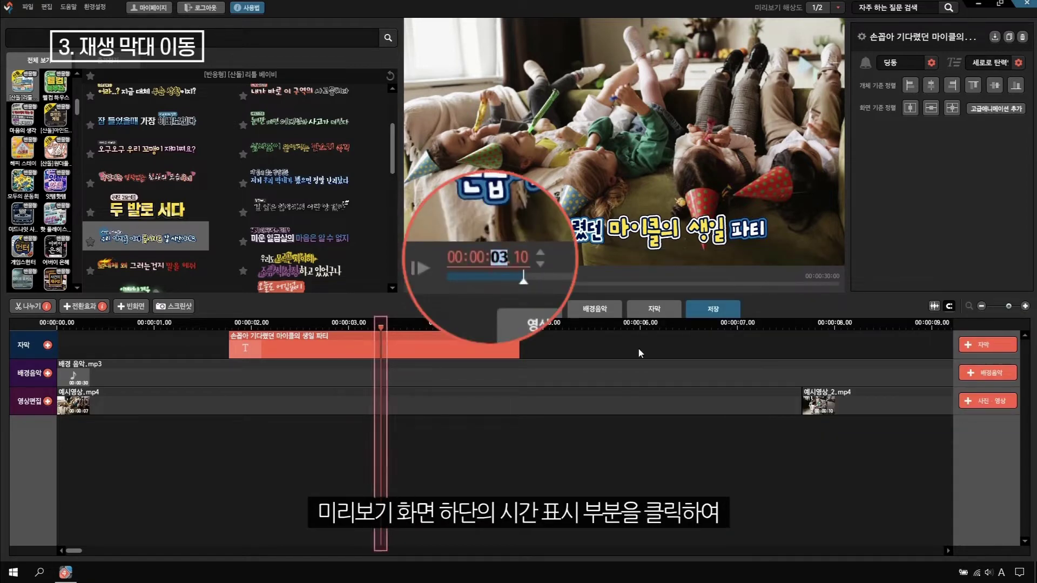
Set the playhead time to 00:00:02.10 and nudge it a few frames forward and back to the same time
text(2)
key(Return)
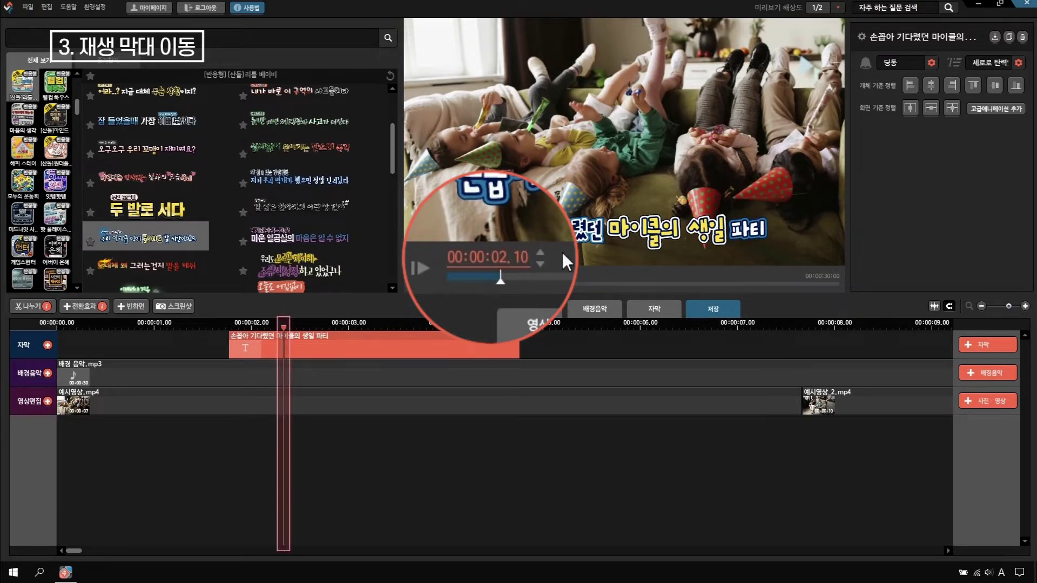
click(540, 252)
click(542, 251)
click(542, 251)
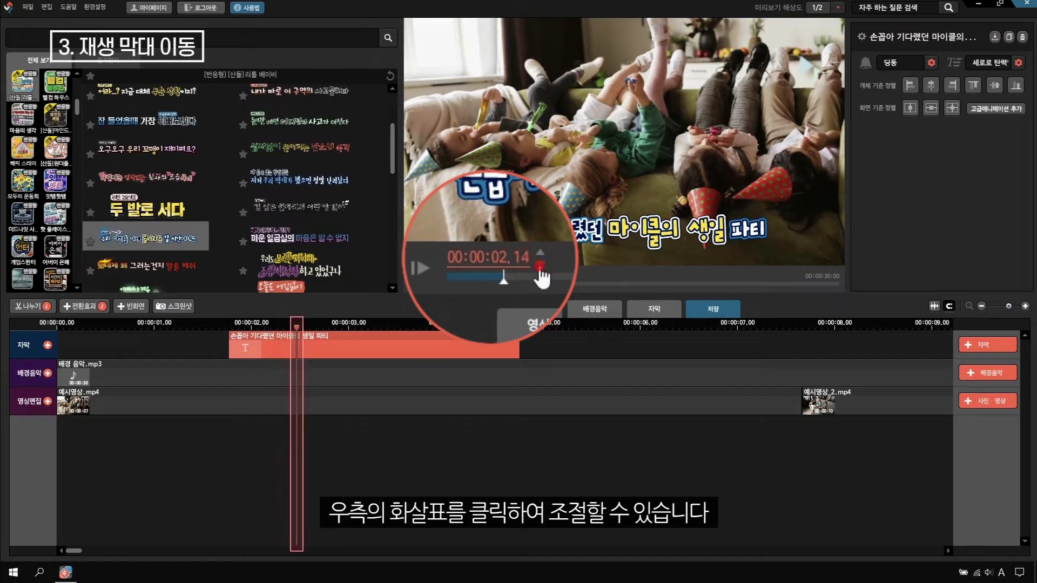
click(540, 264)
click(540, 264)
click(540, 264)
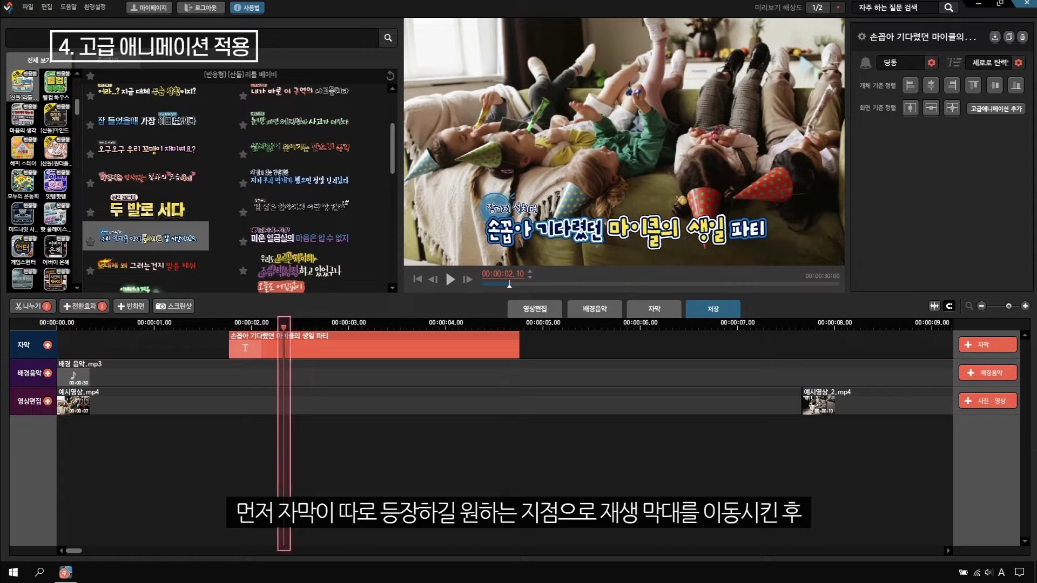
Add an advanced animation at the playhead for the words in the second half of the caption, ending in 생일 파티
click(1007, 113)
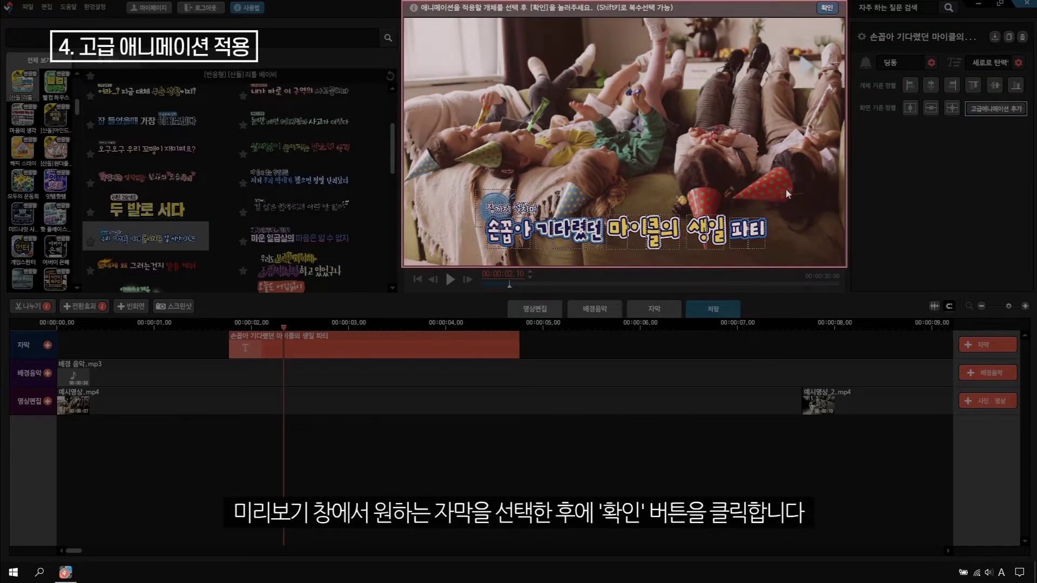
drag(786, 189, 596, 262)
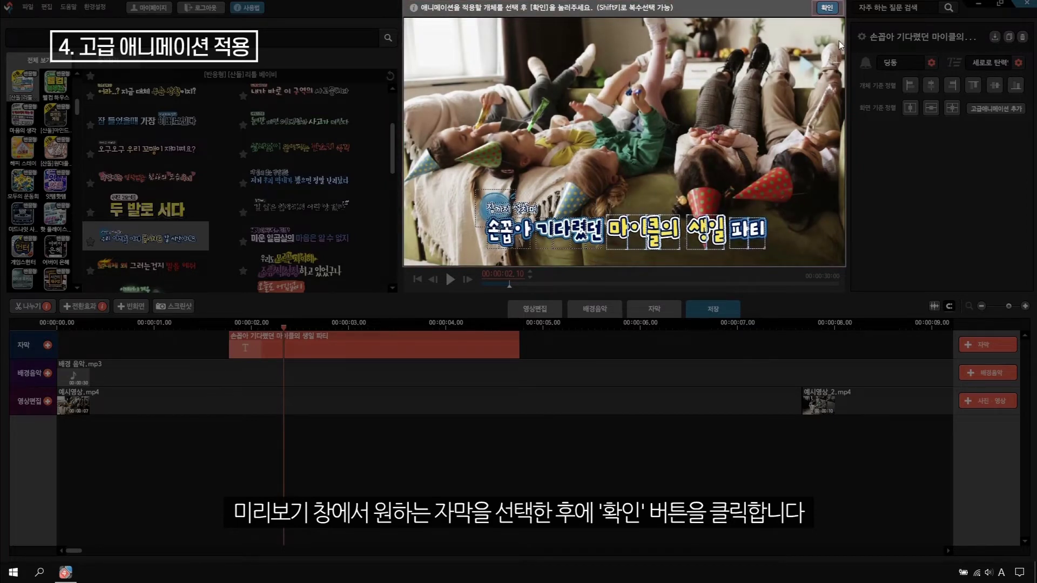
click(827, 8)
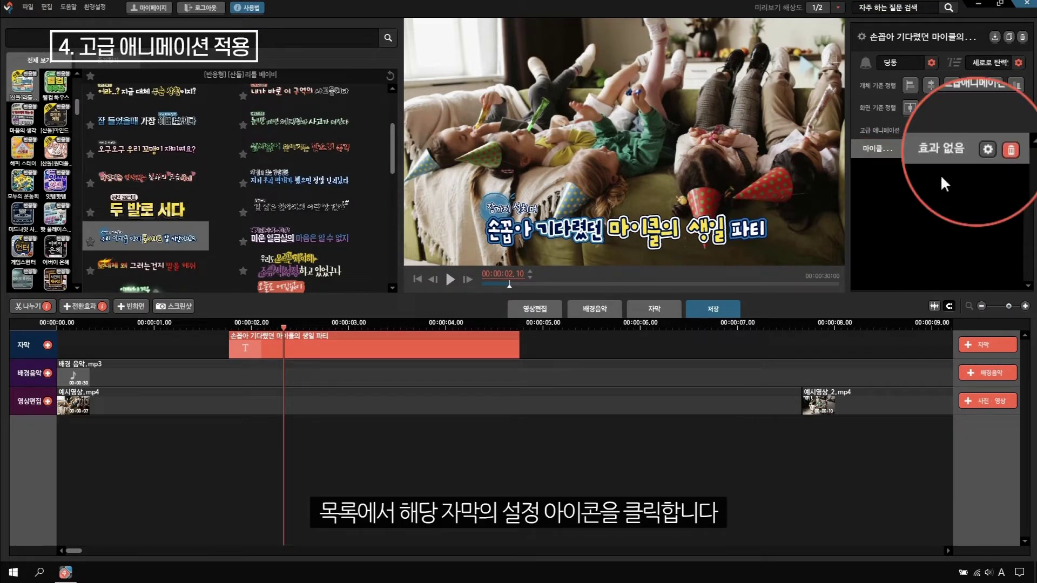
Give those words the start animation 쿵 찍고 광택나기 from the 강렬한 등장 애니메이션 group and play the preview
click(986, 149)
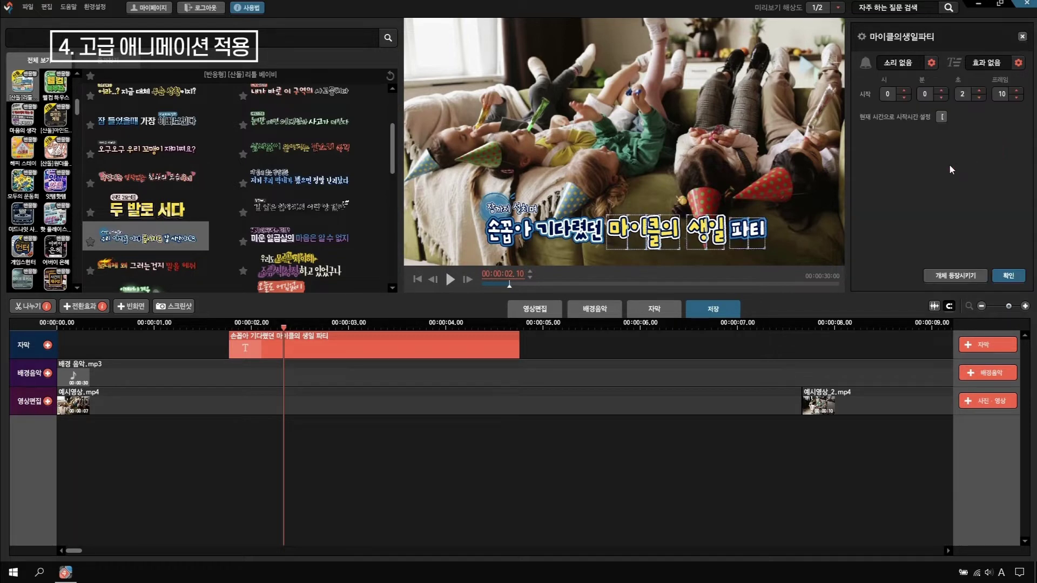
click(1017, 63)
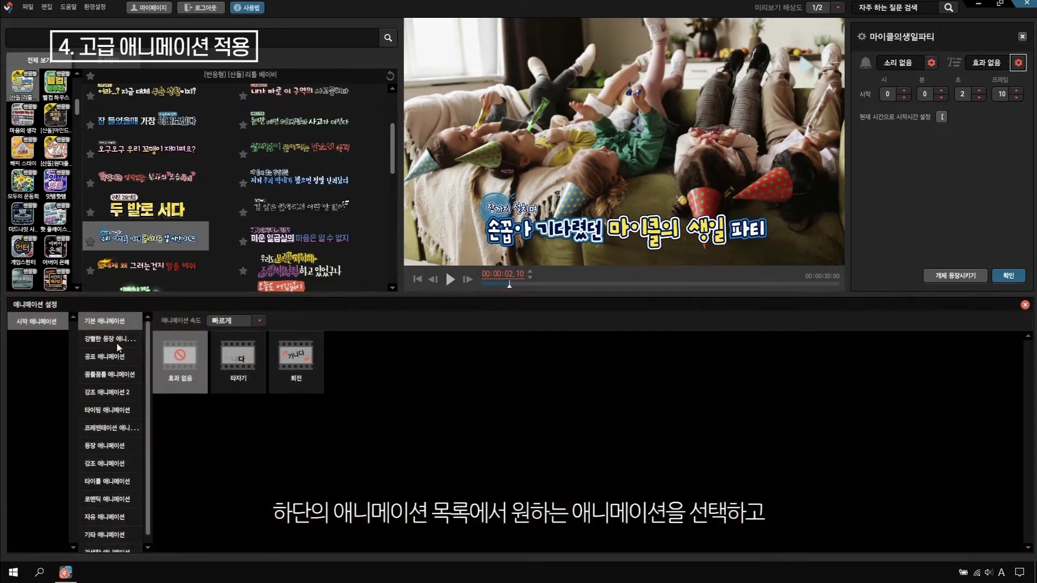
click(117, 340)
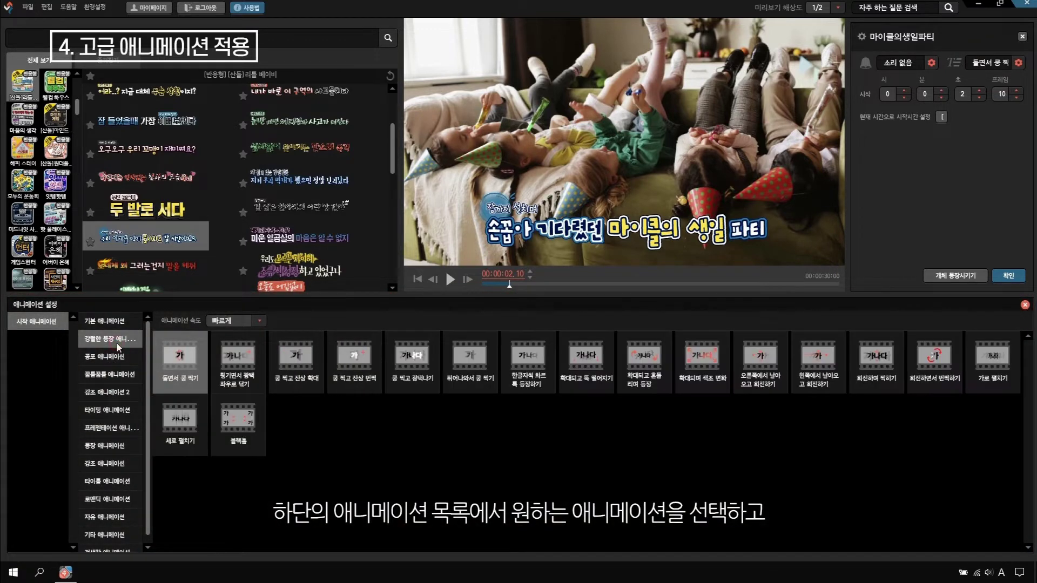
click(426, 364)
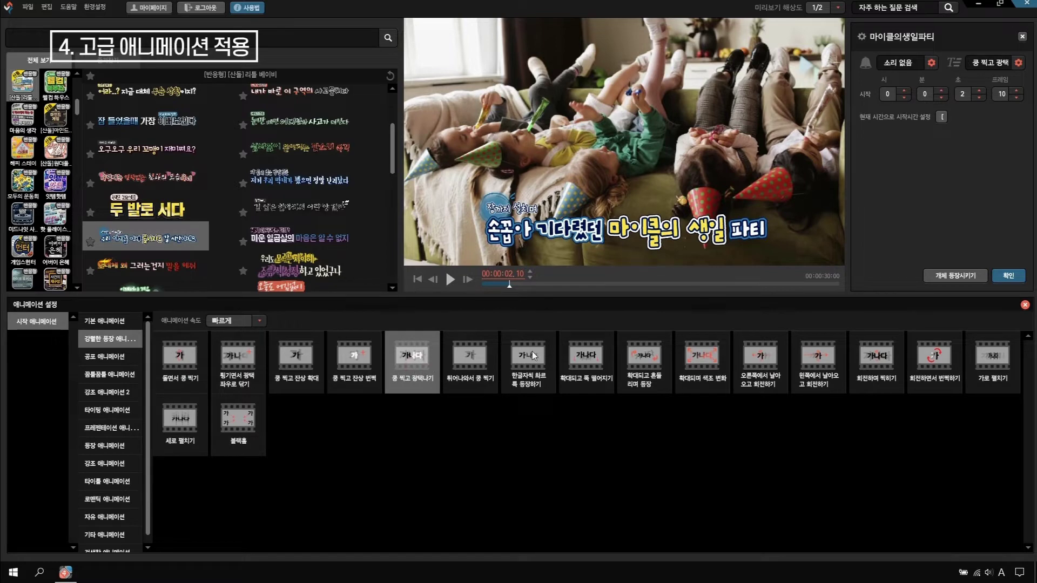
click(1024, 305)
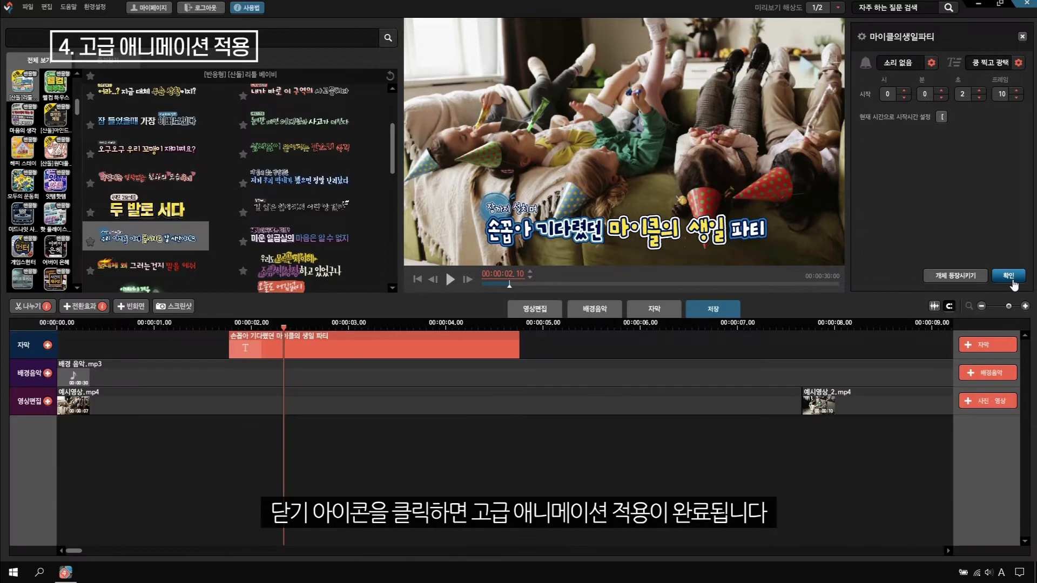
key(space)
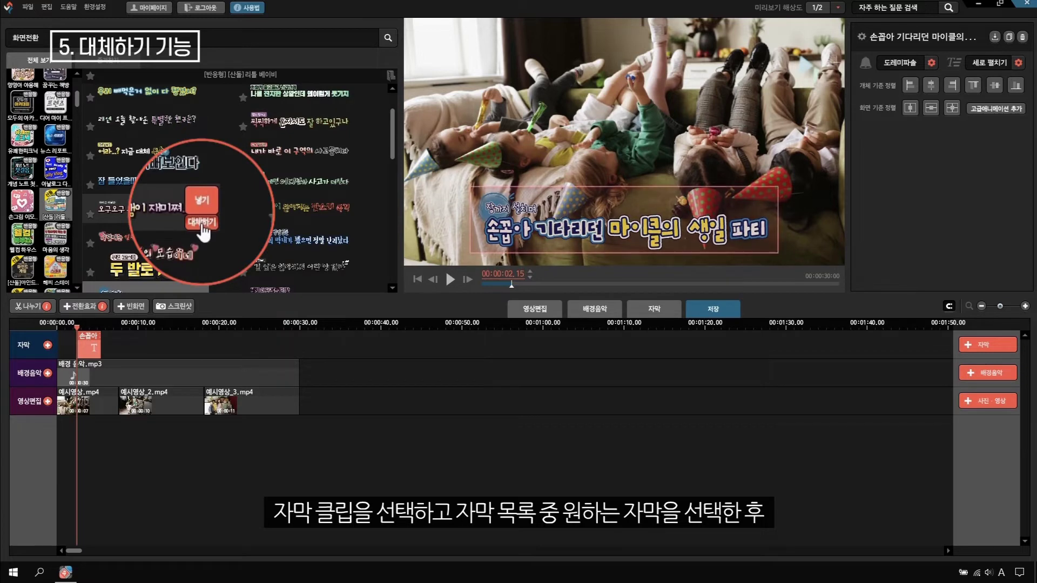
Replace the selected caption's design with the 오구오구 우리 꼬맹이 template, and replace that with the cloud-decorated 뛰어노는 template
click(198, 219)
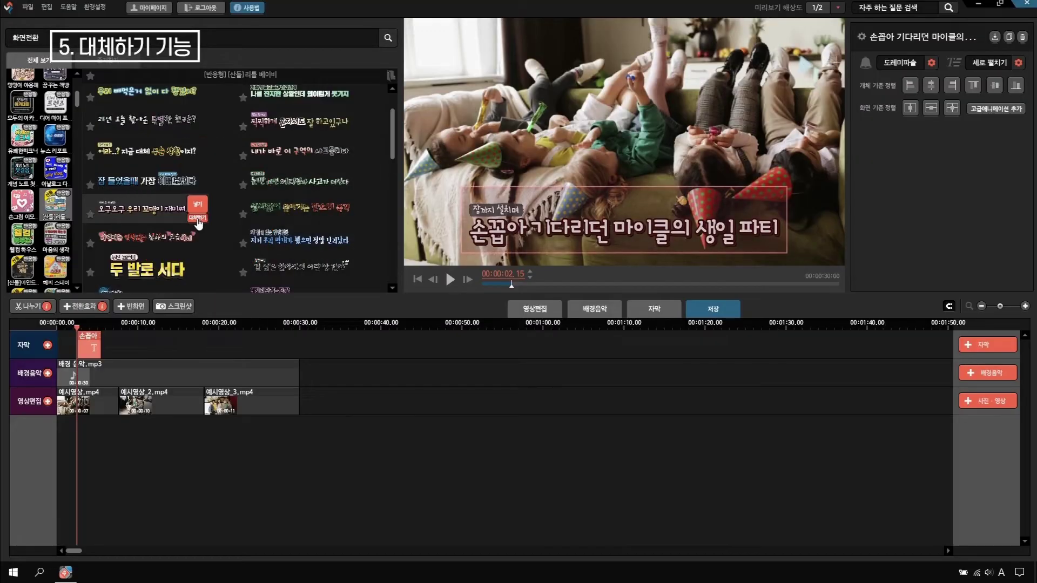
scroll(197, 217, up, 2)
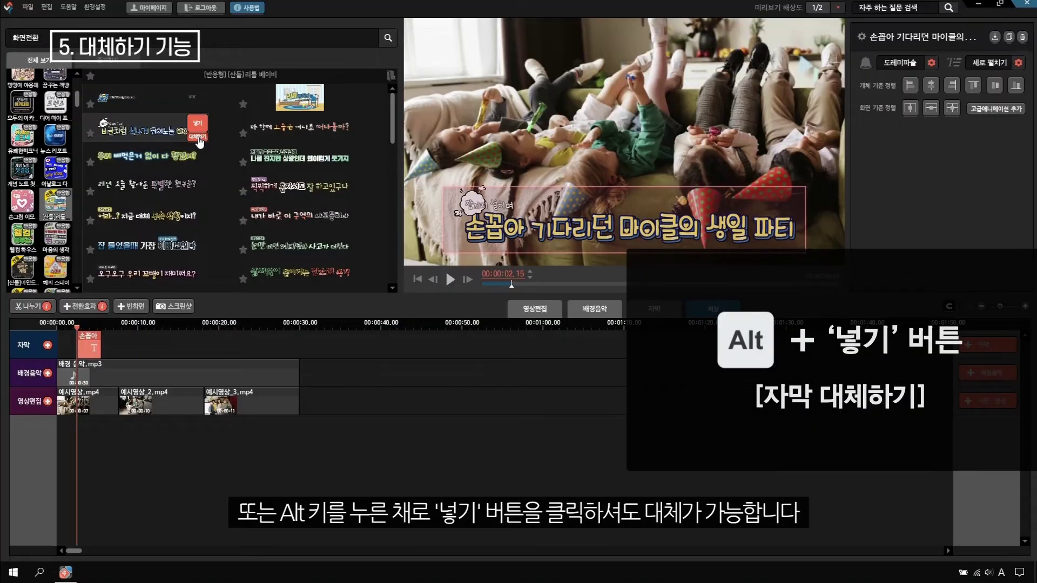
alt+click(199, 141)
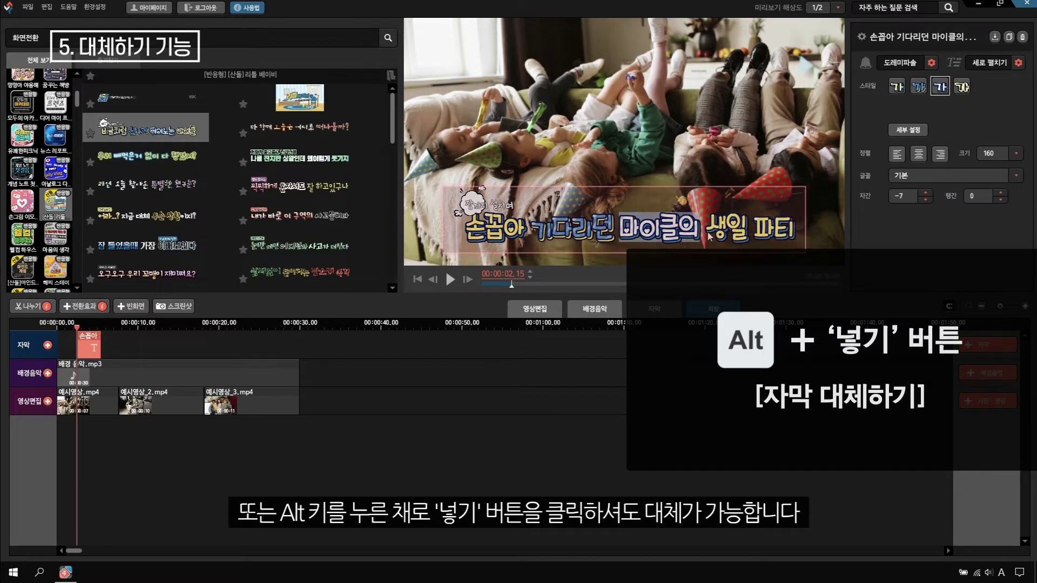
click(590, 149)
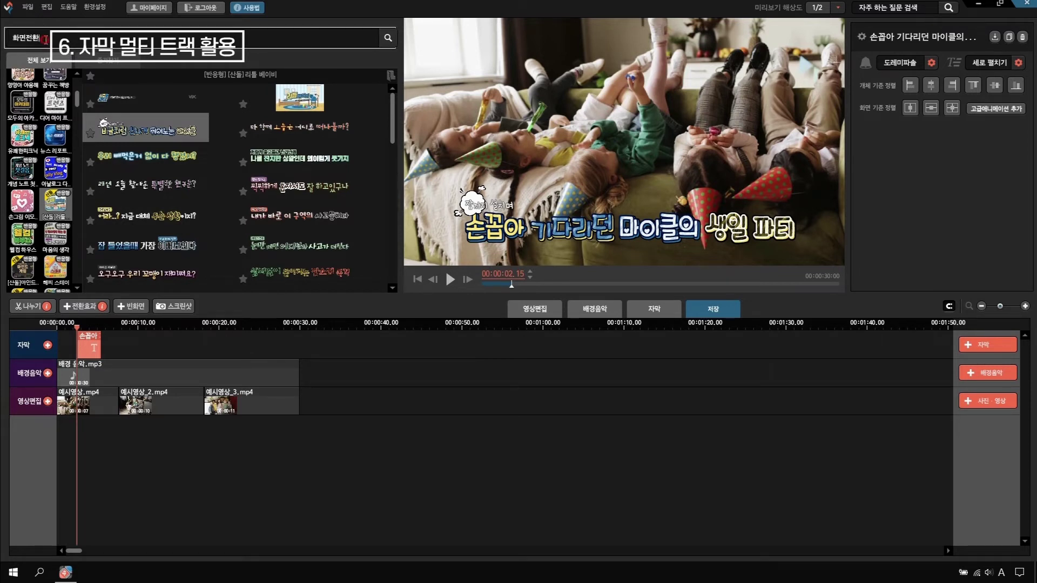
Insert the laughing-faces emoticon from 컬러풀 이모티콘 on a new caption track at 00:00:02.15 and play the preview
scroll(46, 38, down, 1)
click(21, 86)
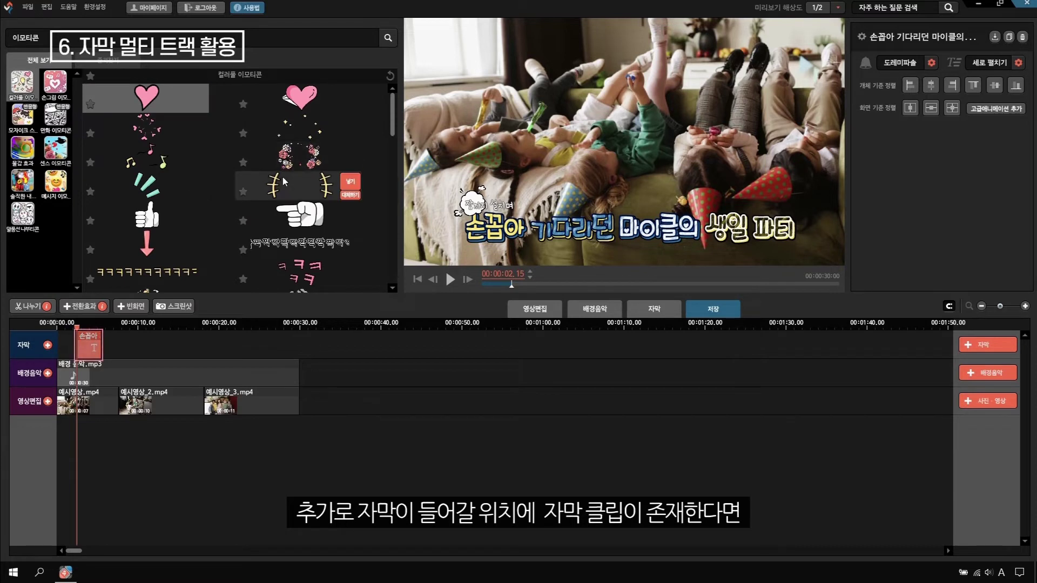
scroll(283, 178, down, 3)
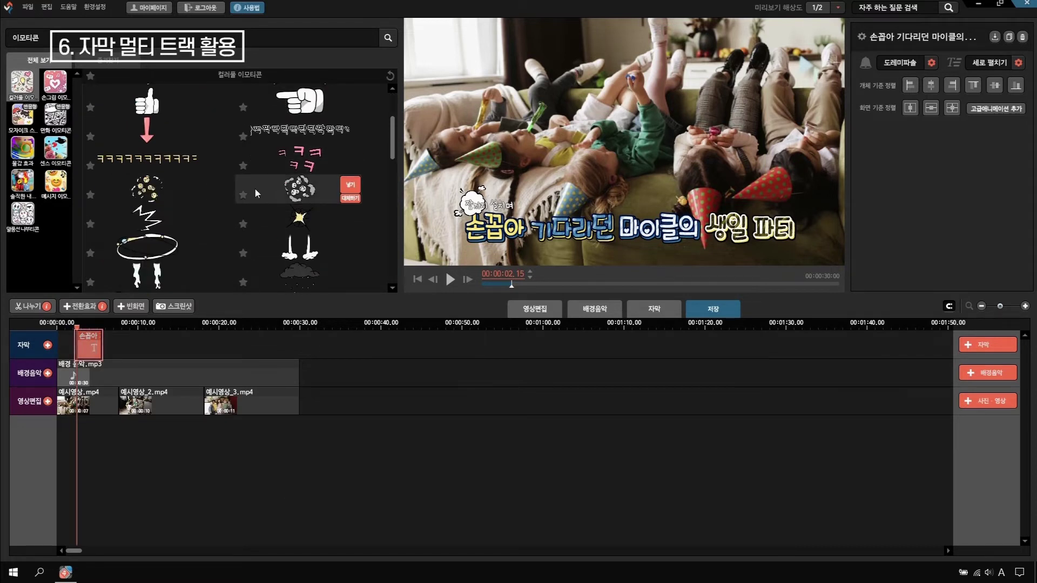
mouse_move(185, 188)
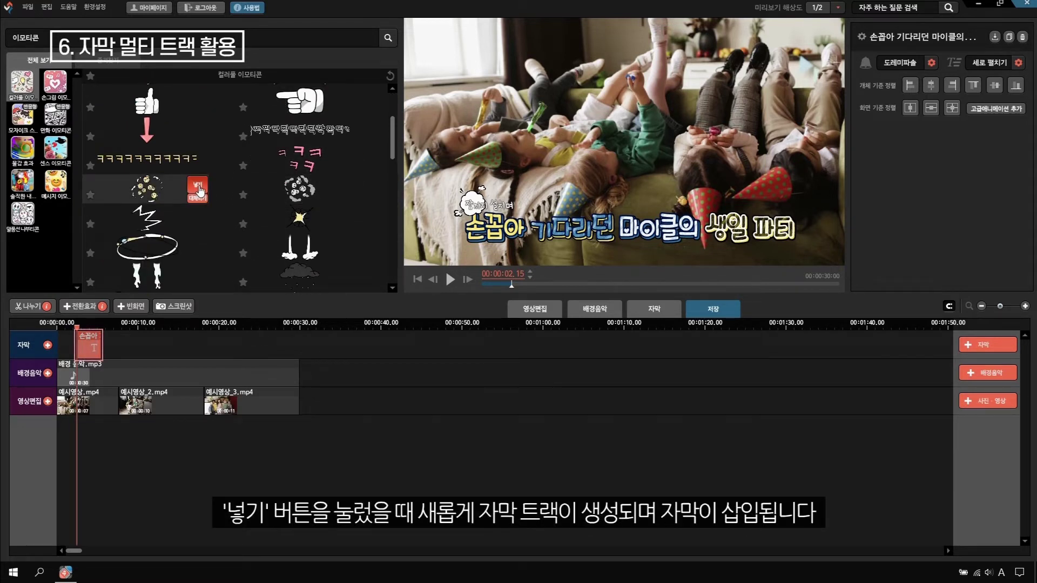
click(199, 189)
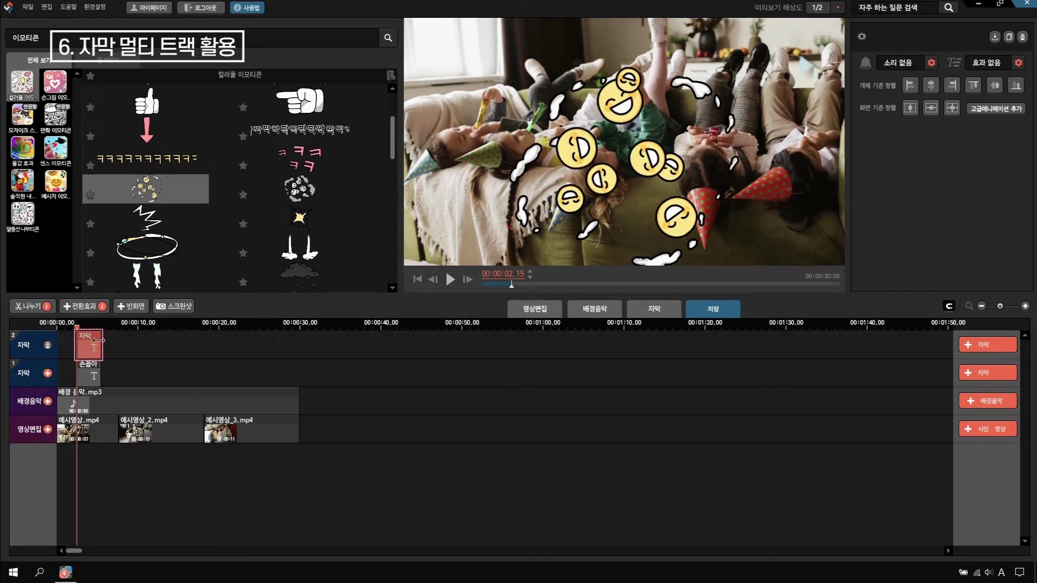
key(space)
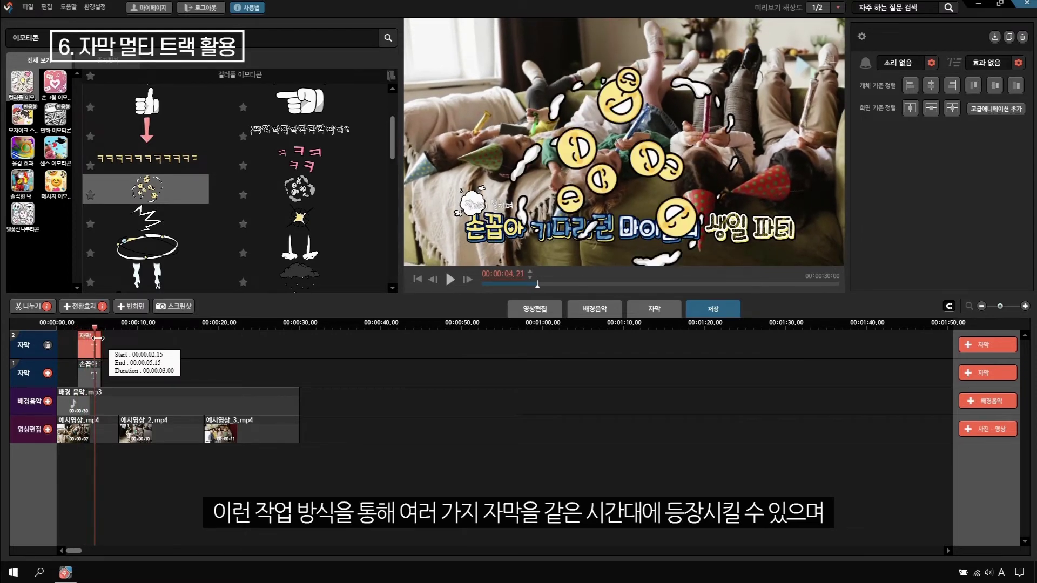
key(space)
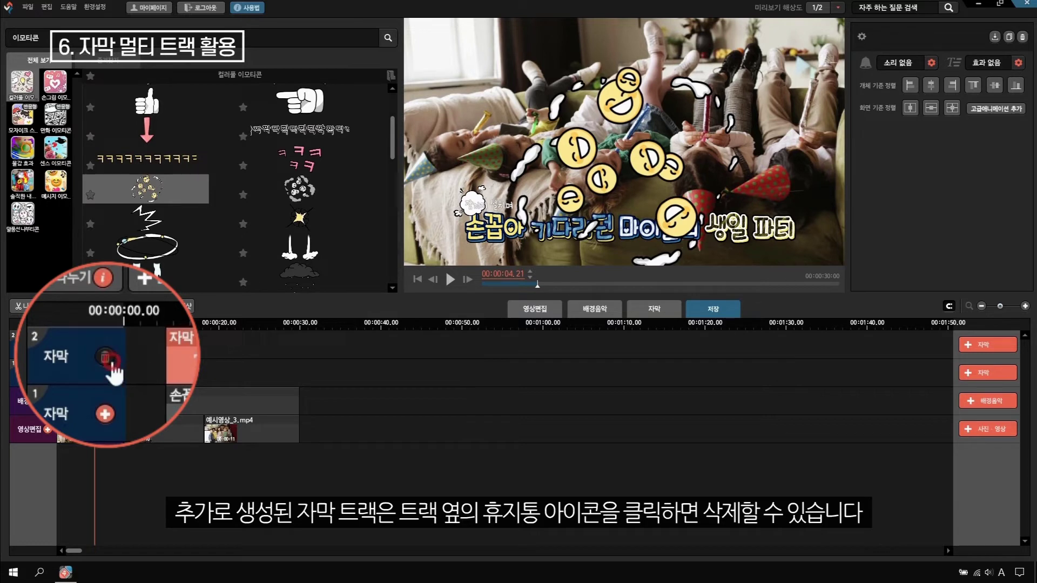
Delete the extra caption track holding the emoticon and move the playhead back to the caption's start at 00:00:02.15
click(48, 344)
click(448, 315)
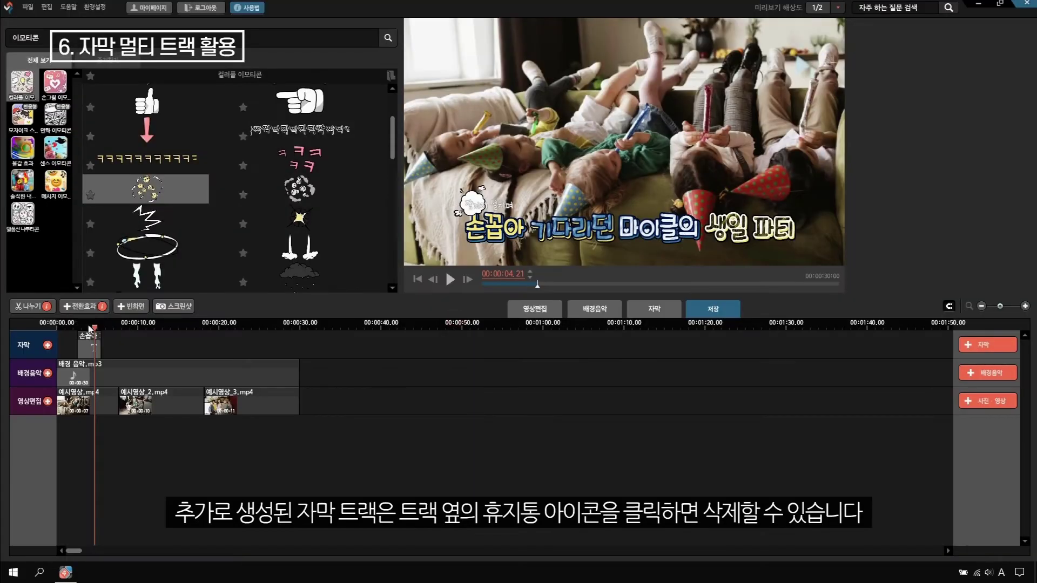
click(86, 327)
drag(87, 328, 77, 327)
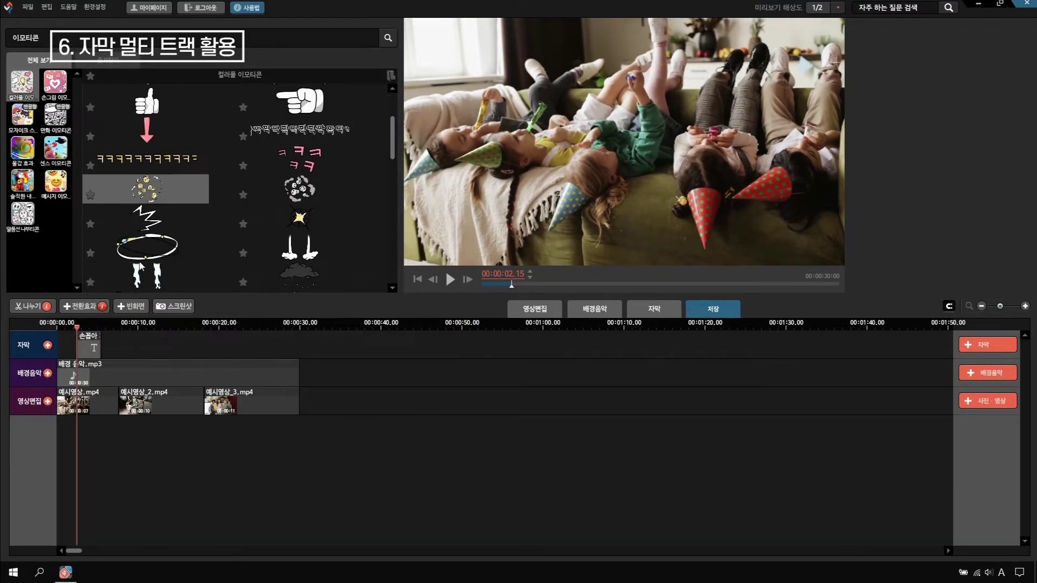
Add the laughing-faces emoticon inside the existing caption clip without creating another track
mouse_move(199, 197)
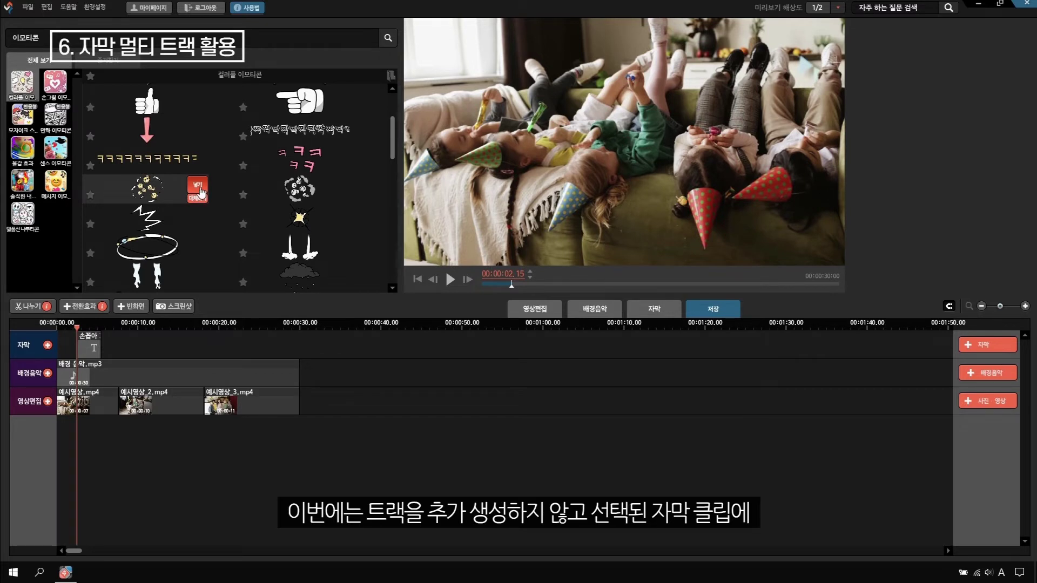
click(84, 338)
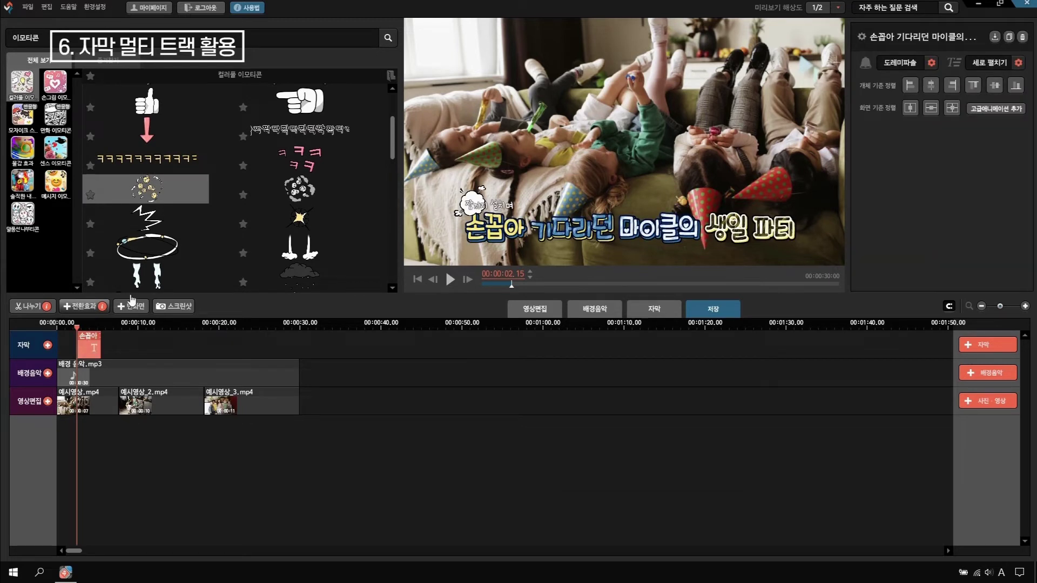
mouse_move(187, 231)
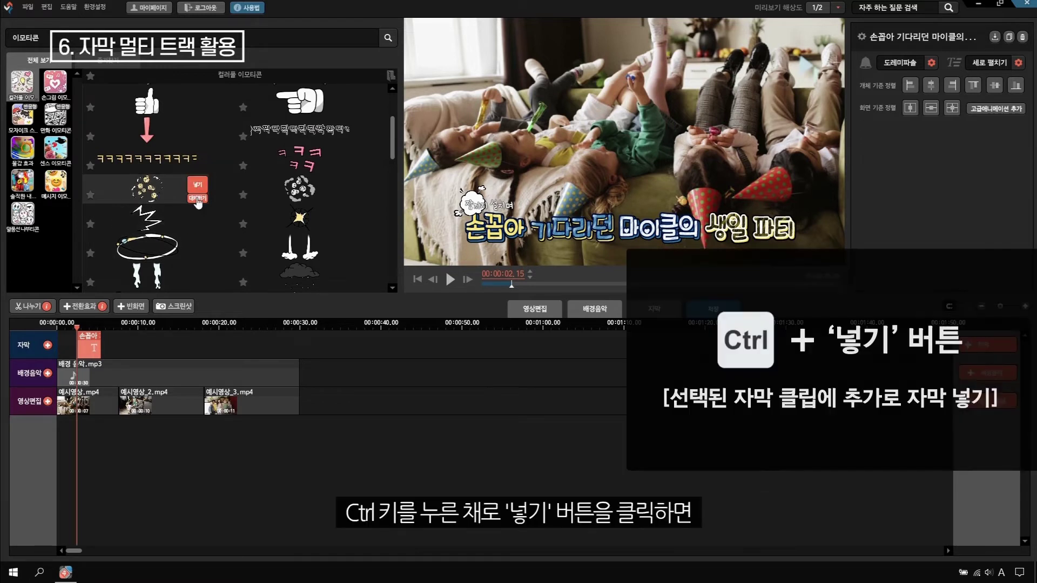
ctrl+click(199, 189)
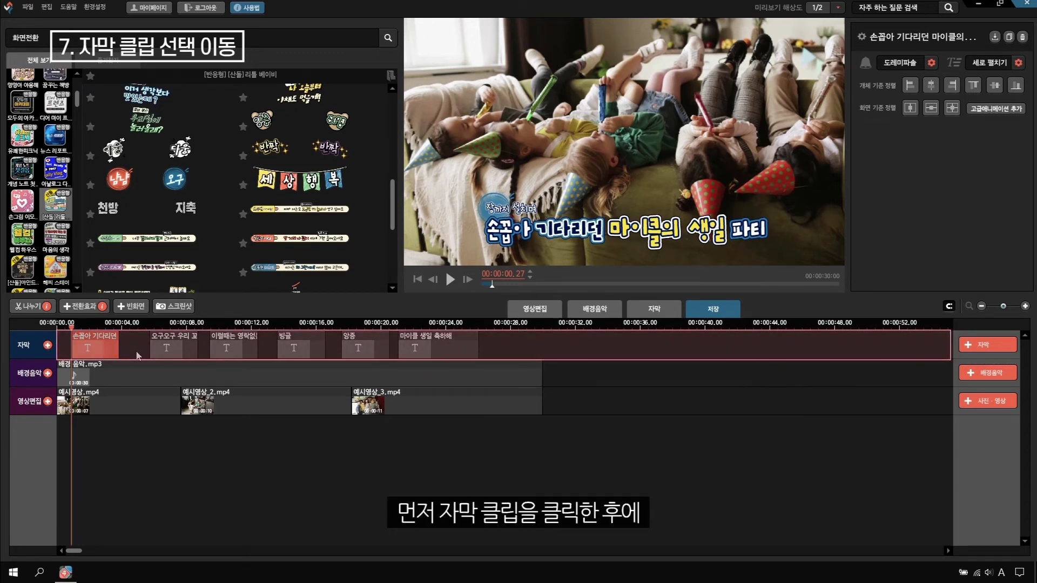
Move the clip selection one by one from the first caption clip to the last one and back to the first
key(period)
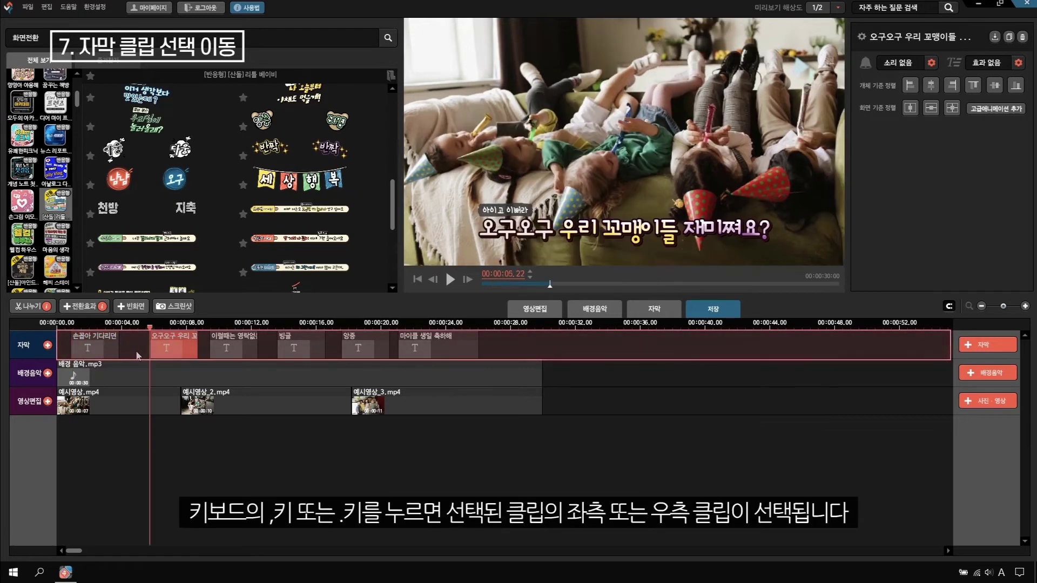
key(period)
key(period)
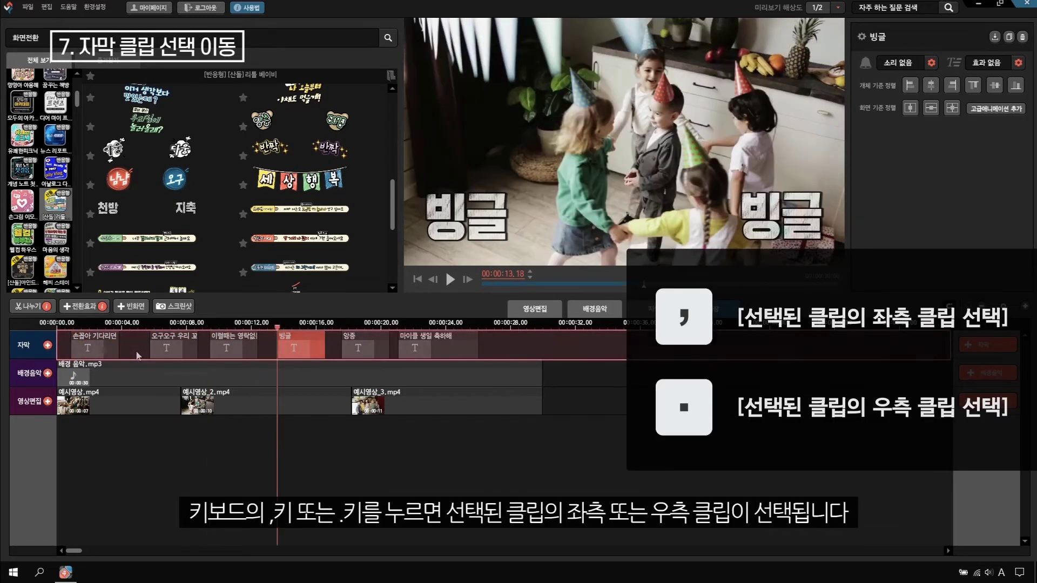
key(period)
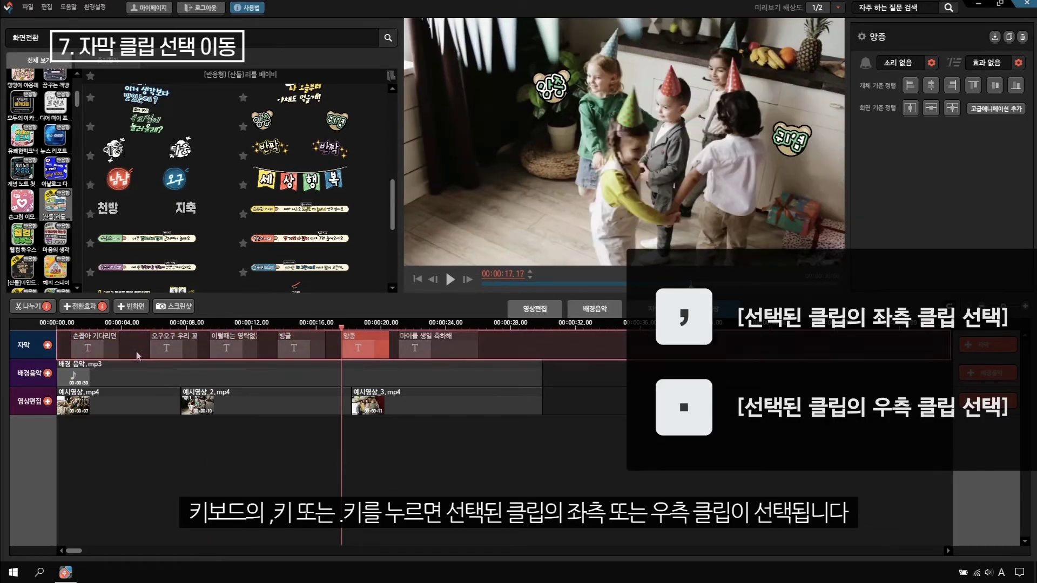
key(period)
key(comma)
key(comma)
key(comma)
key(comma)
key(comma)
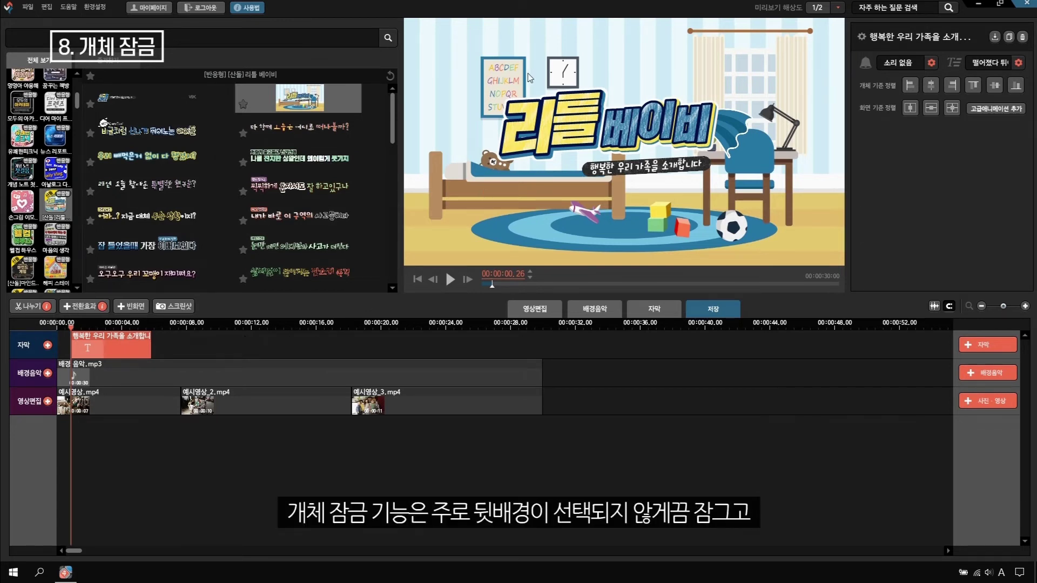
Try moving the title caption's room background to about X -1082, Y -562, undo the move, and select the background
click(479, 61)
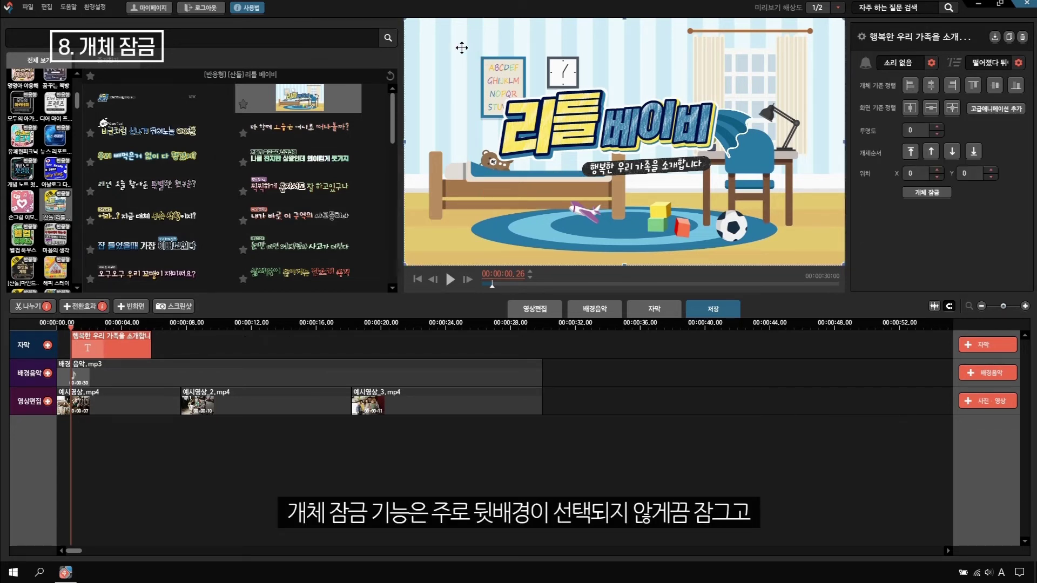
drag(755, 185, 517, 63)
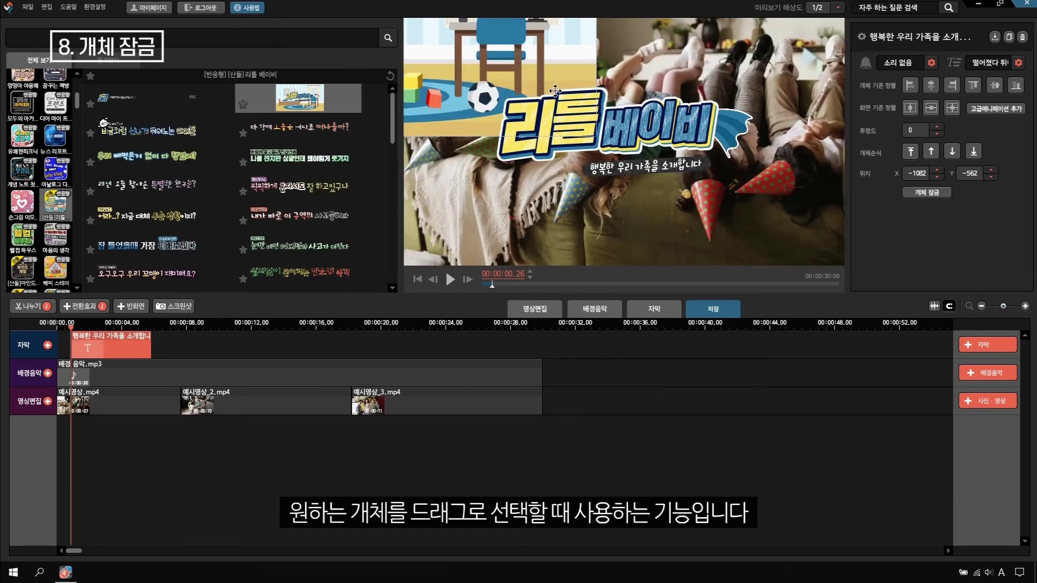
key(ctrl+z)
click(515, 93)
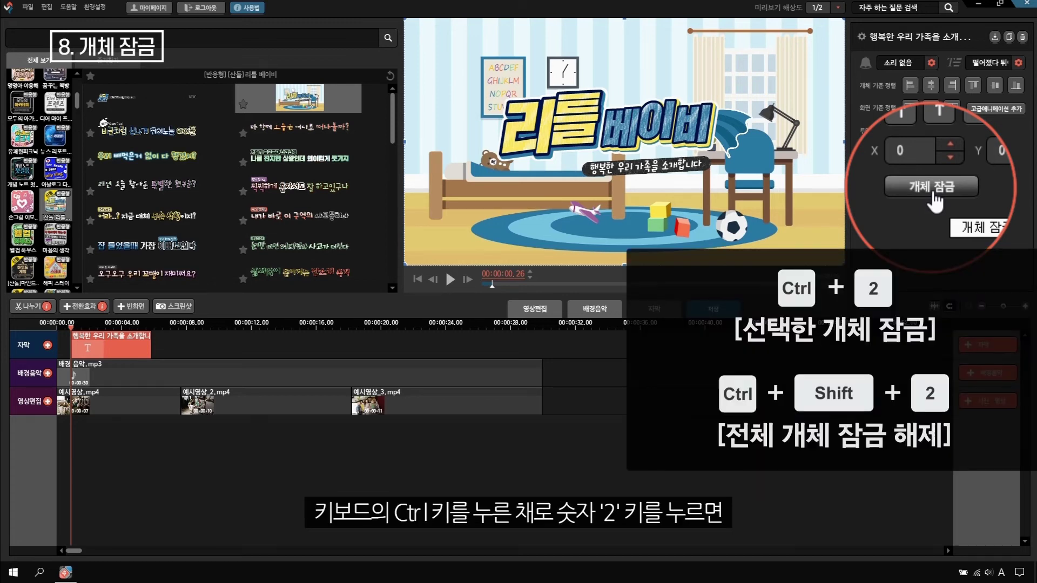
Lock the title caption's room background object and try to move it in the preview
click(928, 195)
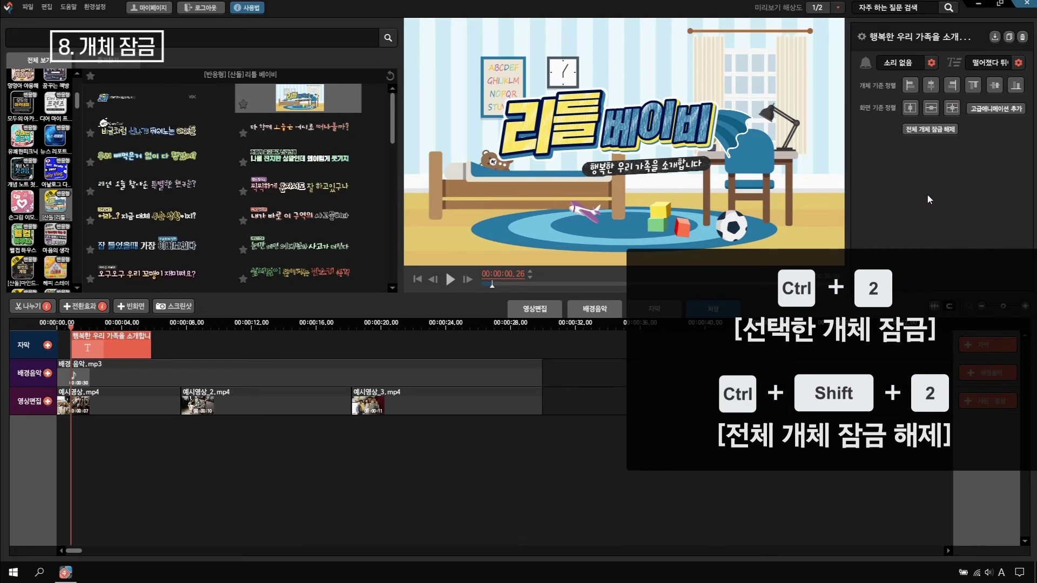
key(ctrl+shift+2)
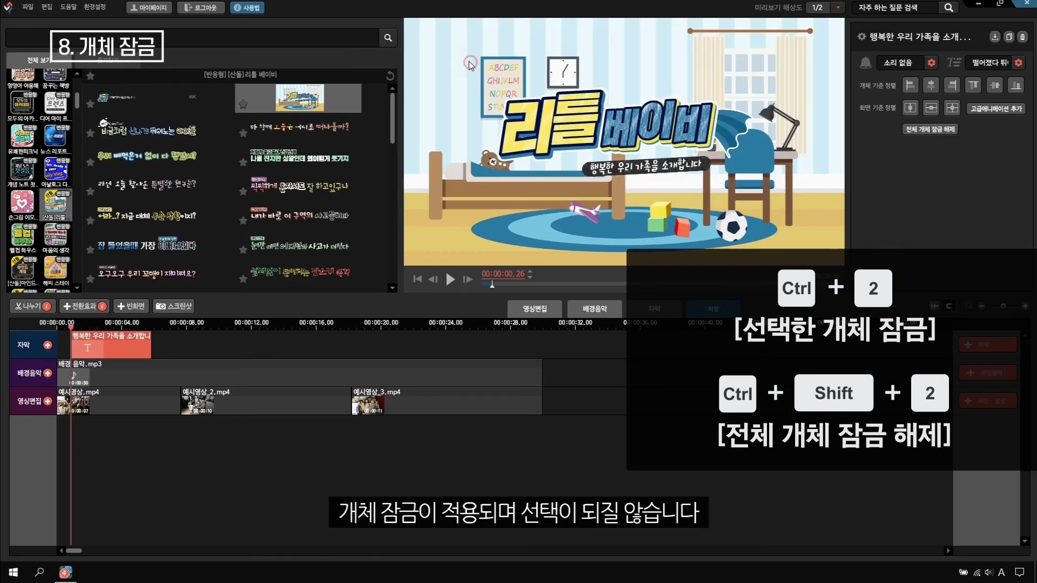
drag(469, 62, 785, 226)
Change the title text to "해피 하우스" and the subtitle to a person's name followed by "의 생일 파티에 초대합니다"
double_click(627, 121)
text(해피 하우스)
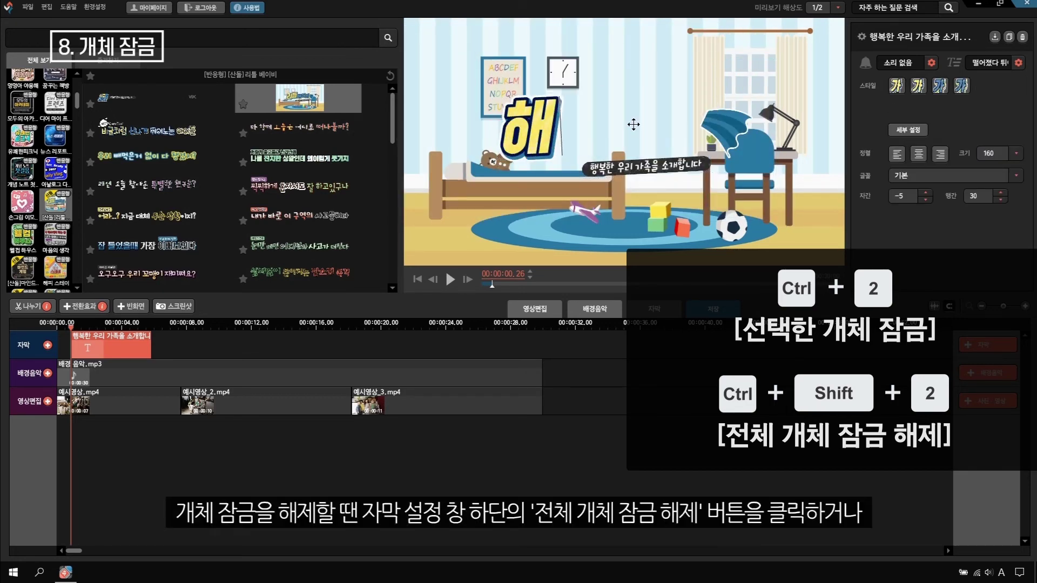
double_click(697, 157)
text(마이클의 생일 파티에 초대합니다)
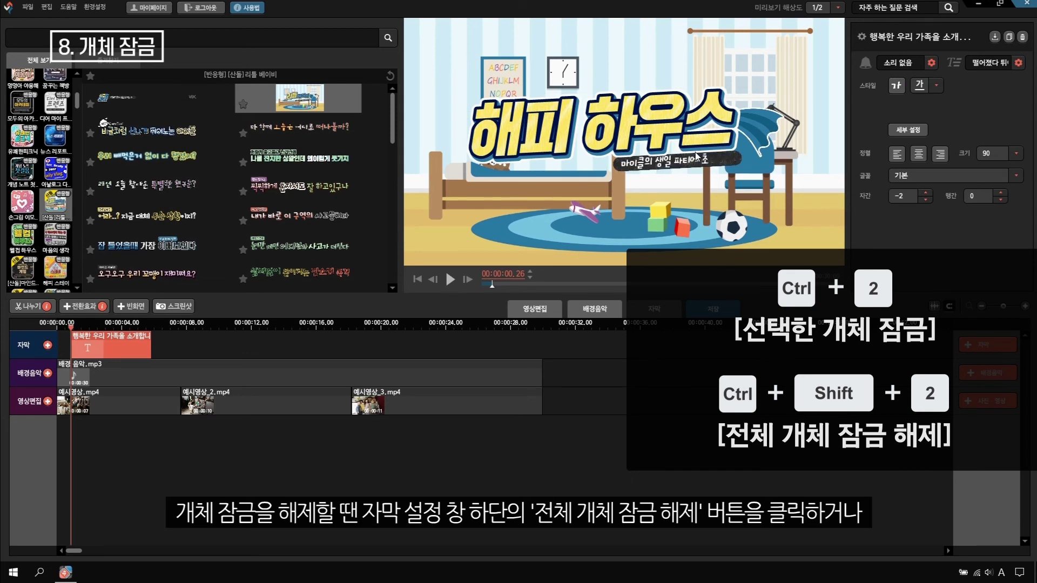
click(673, 145)
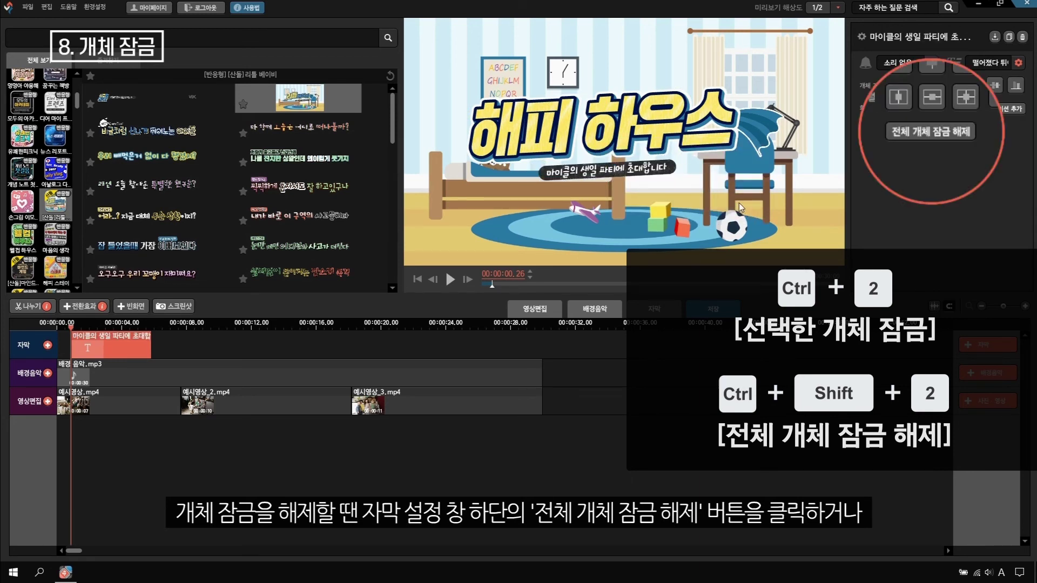
Unlock all locked objects in the title caption and select the room background again
click(937, 134)
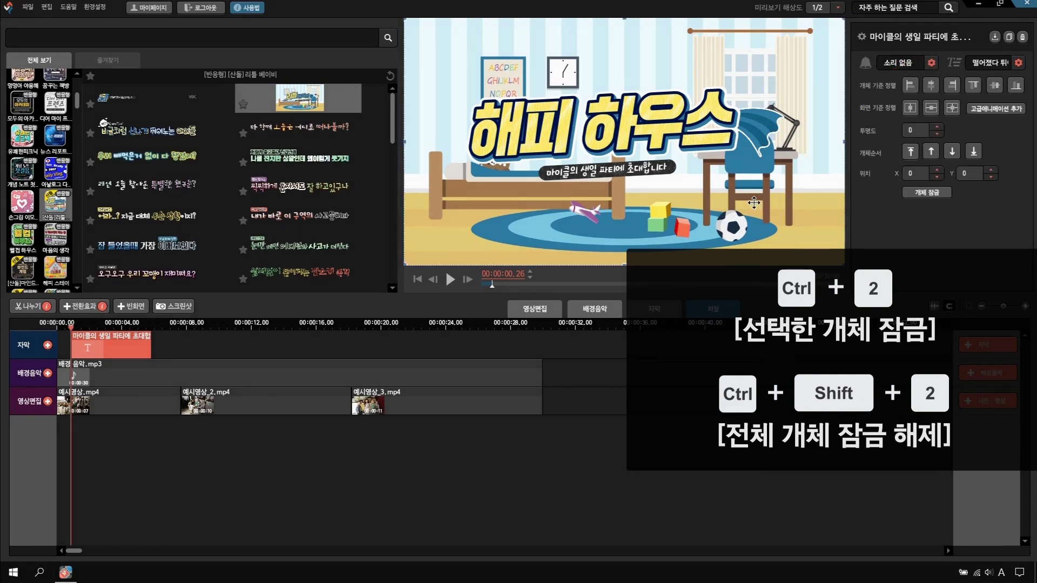
click(754, 199)
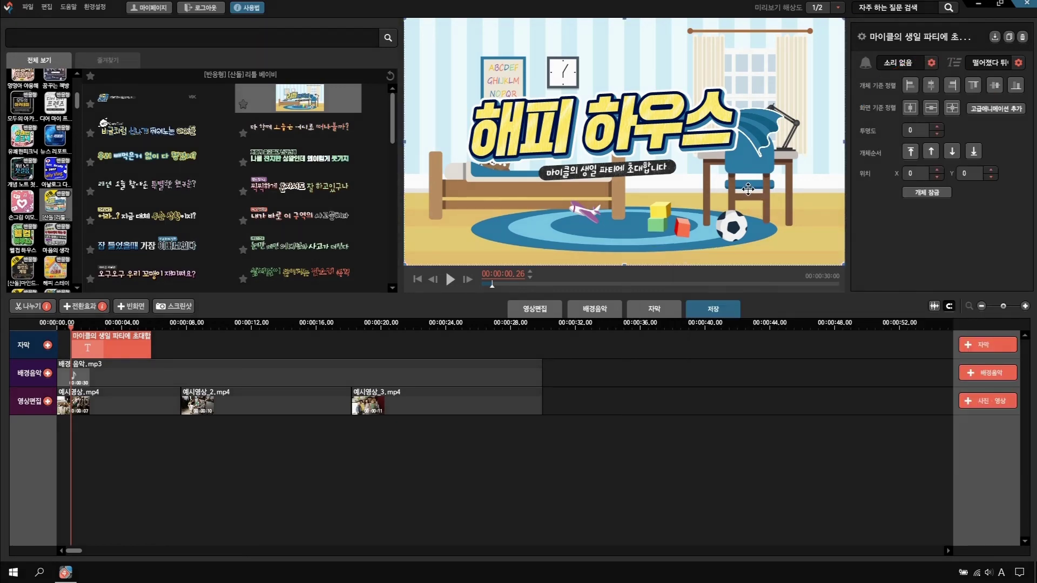